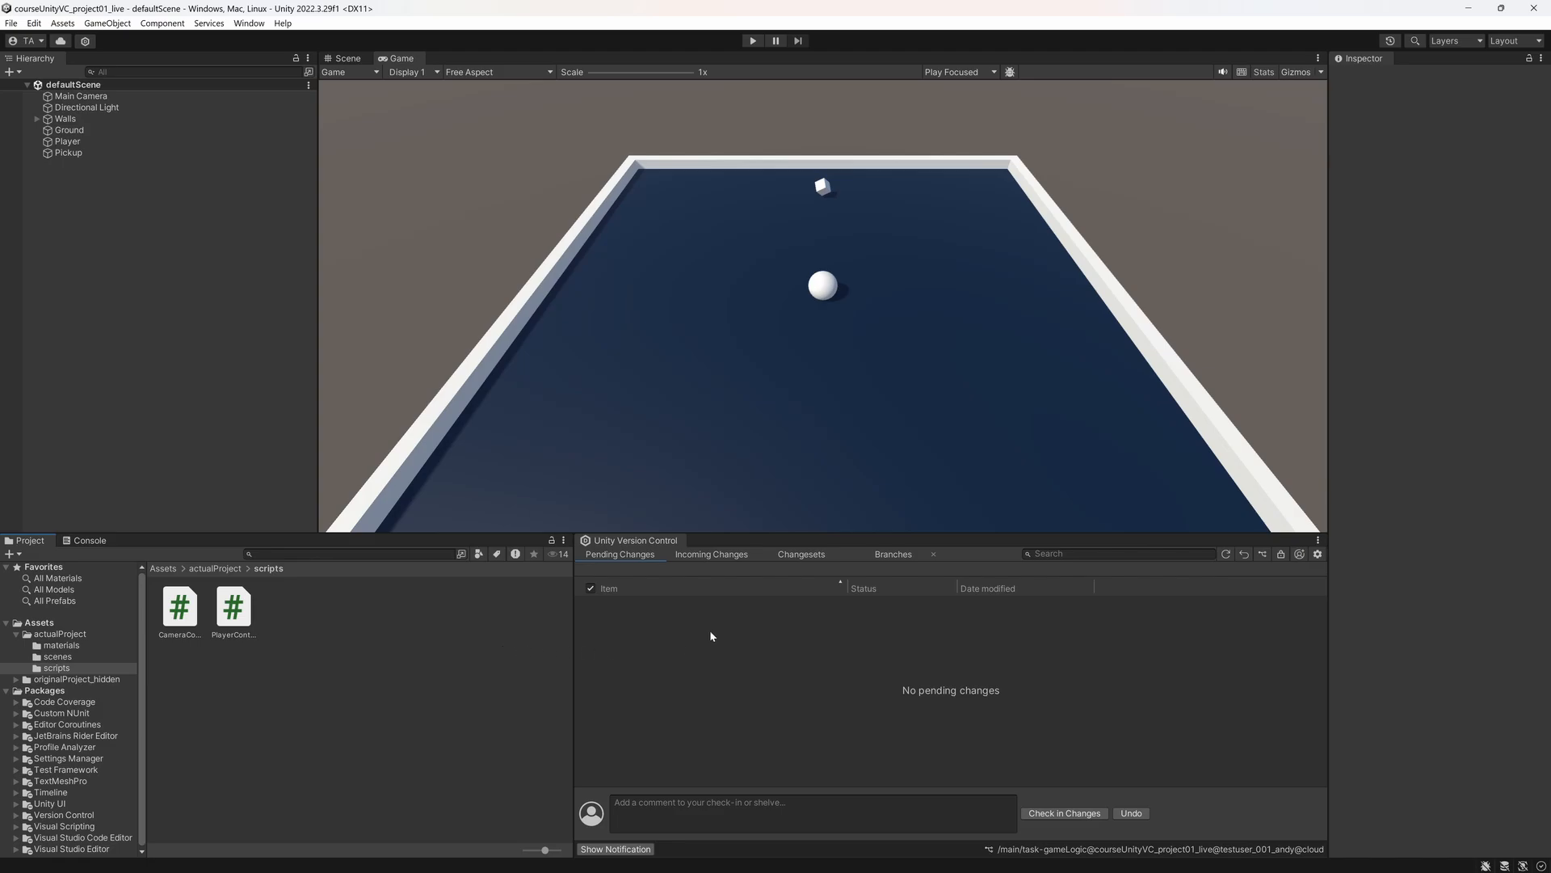
Step: Examine the differences that changeset 15 made to defaultScene.unity, then close the comparison and return to the pending changes
{"action": "left_click", "coordinate": [834, 556]}
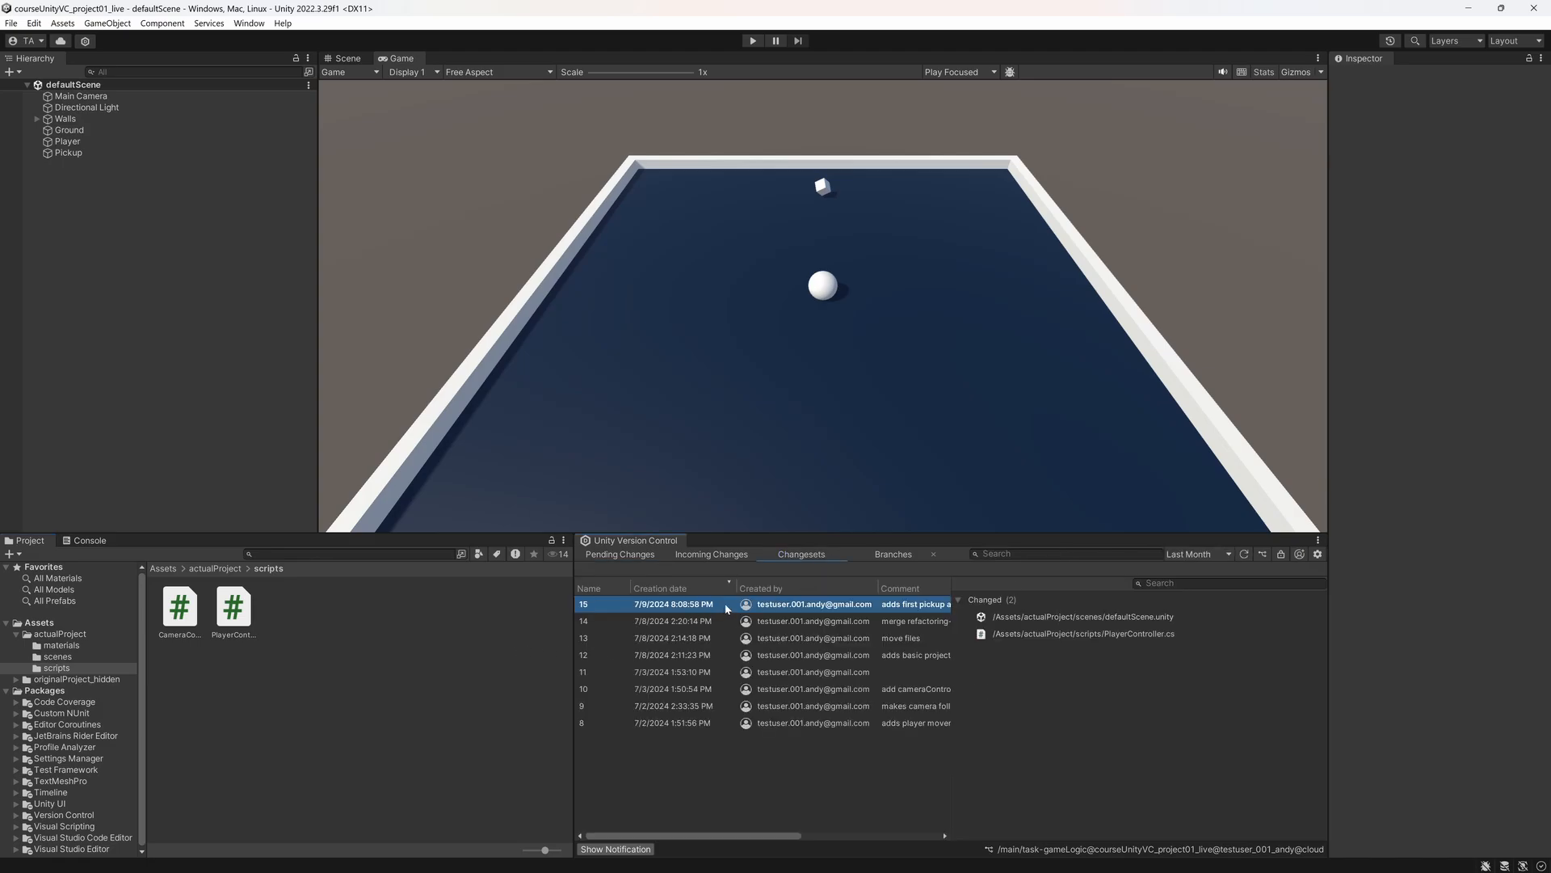
{"action": "right_click", "coordinate": [727, 608]}
{"action": "left_click", "coordinate": [768, 619]}
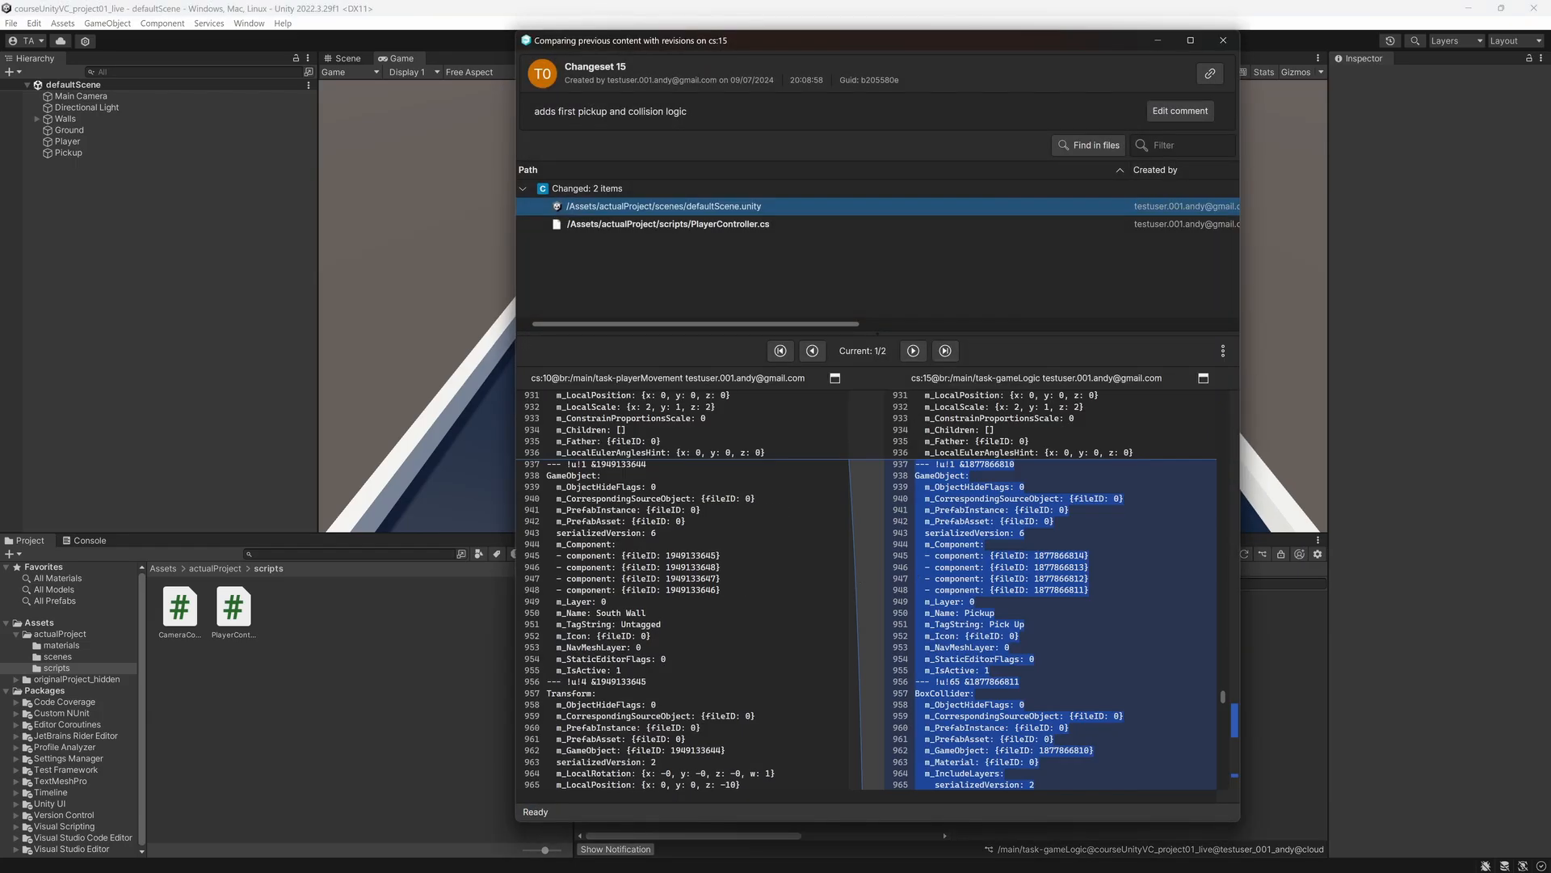
{"action": "scroll", "coordinate": [1034, 588], "scroll_direction": "down", "scroll_amount": 15}
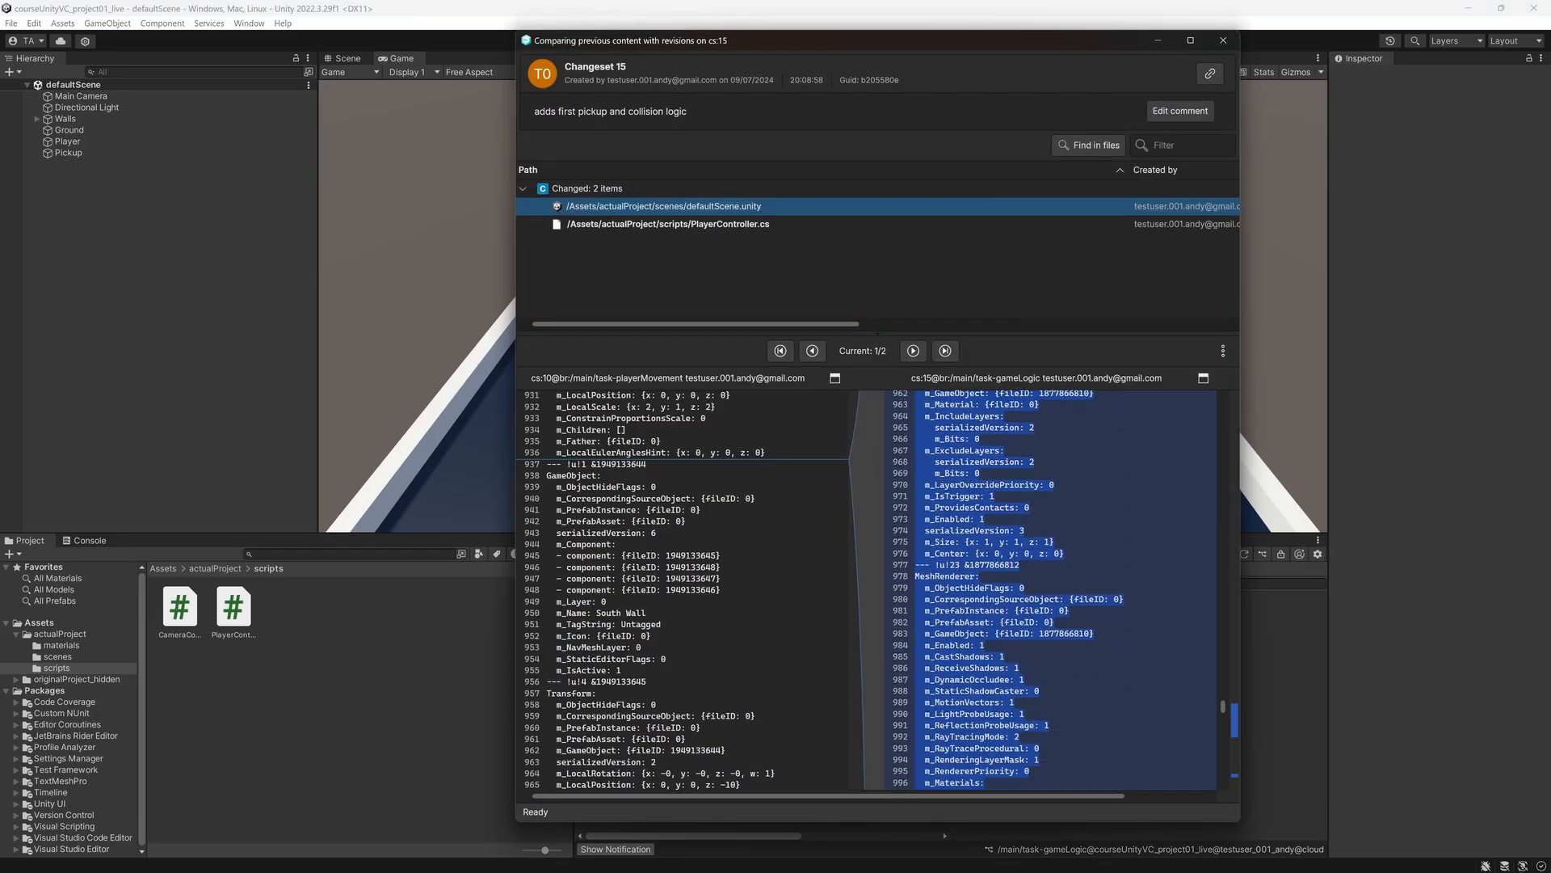
{"action": "scroll", "coordinate": [1034, 589], "scroll_direction": "down", "scroll_amount": 12}
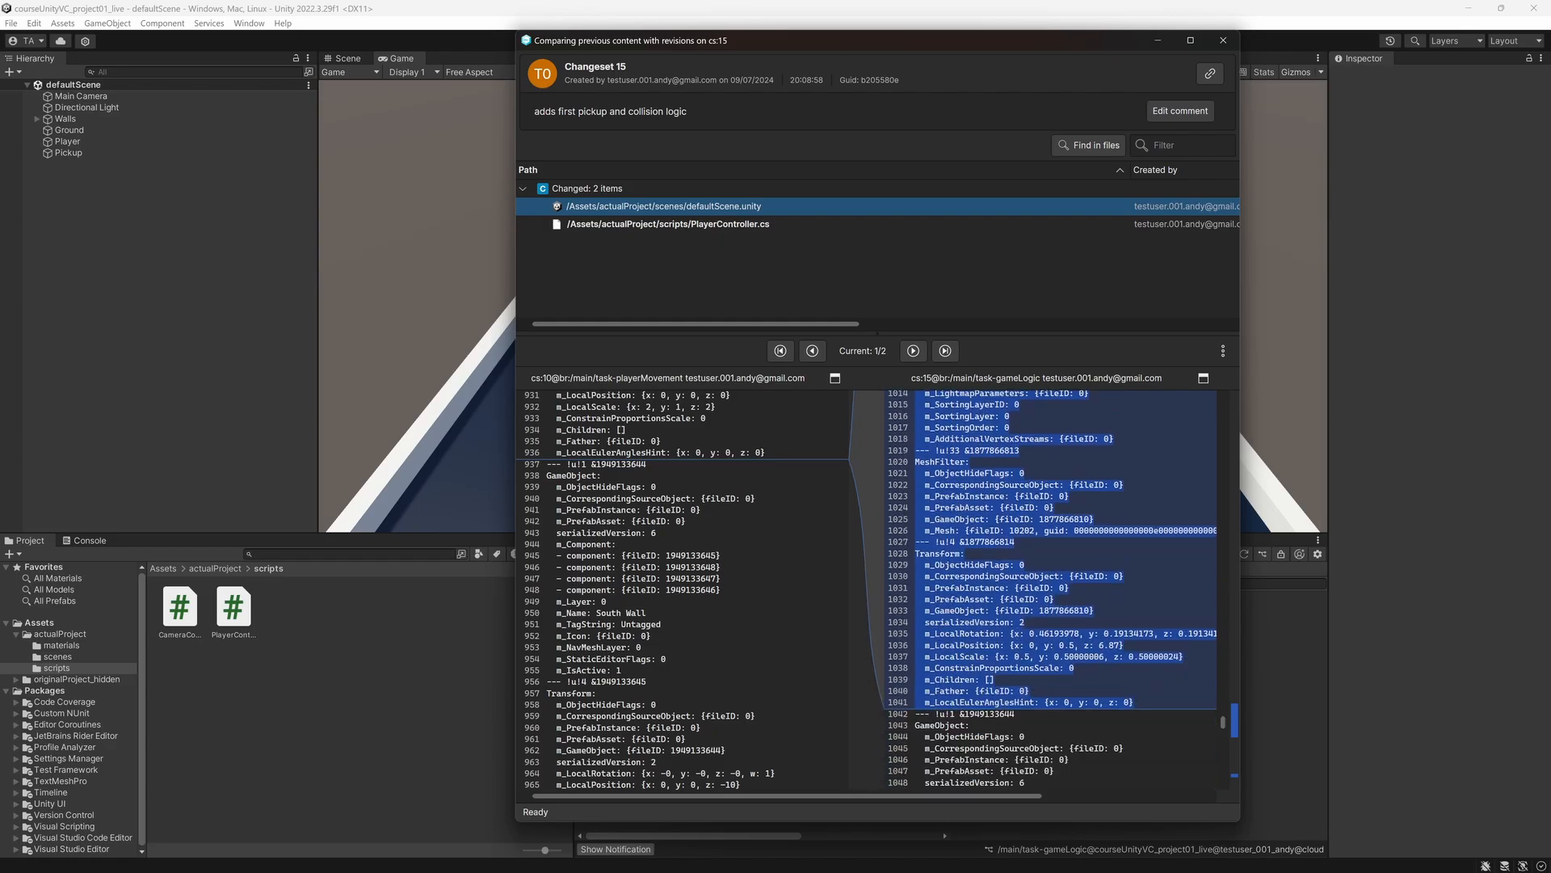
{"action": "scroll", "coordinate": [1034, 588], "scroll_direction": "up", "scroll_amount": 20}
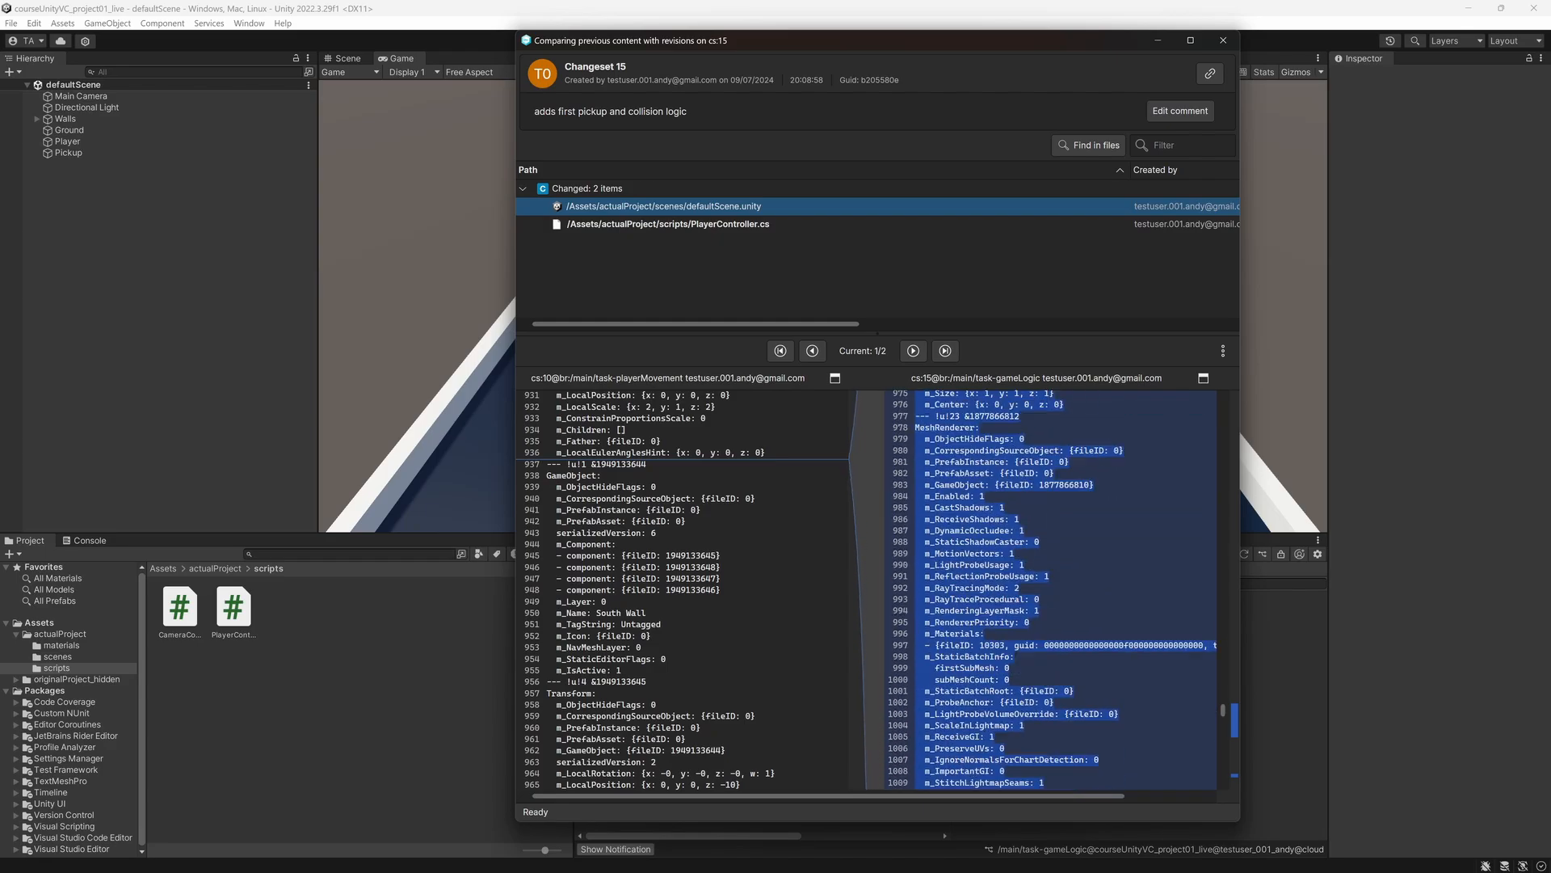
{"action": "scroll", "coordinate": [1034, 588], "scroll_direction": "up", "scroll_amount": 2}
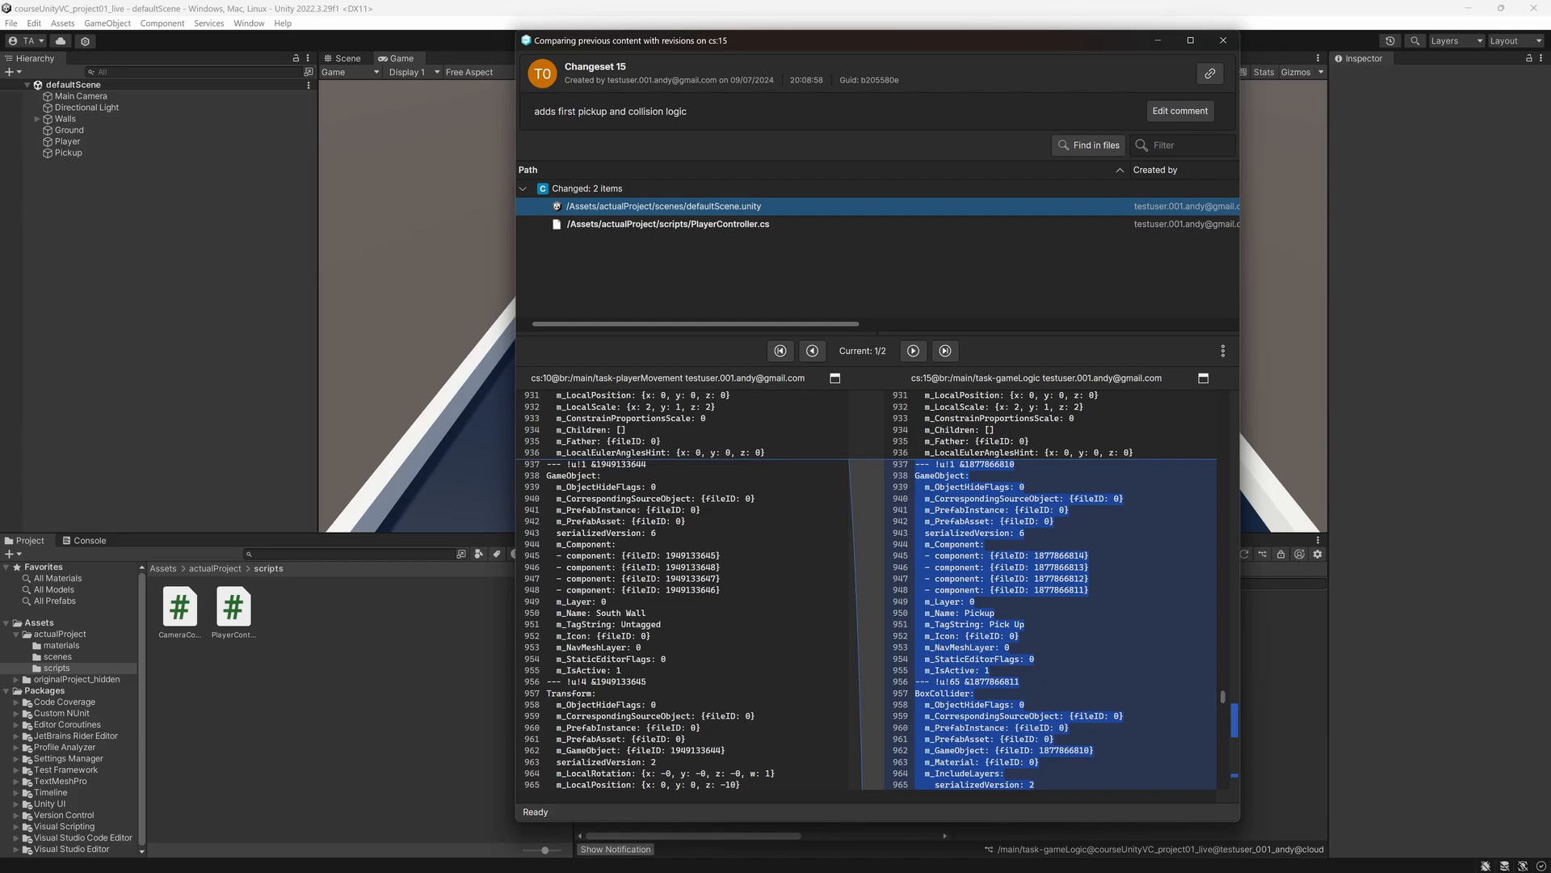
{"action": "left_click", "coordinate": [1223, 40]}
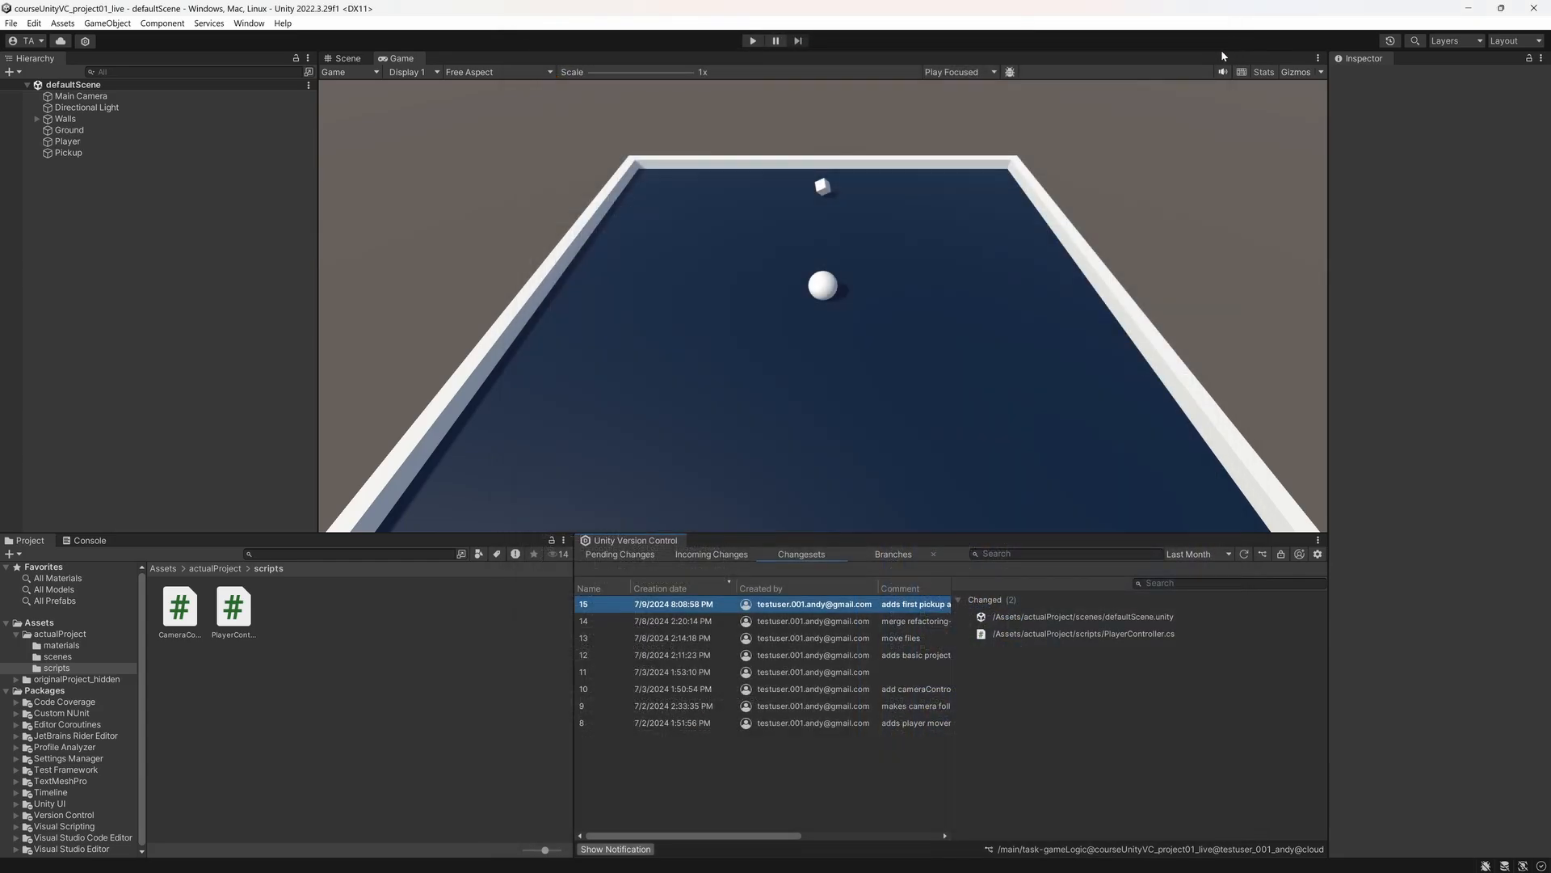
{"action": "left_click", "coordinate": [642, 557]}
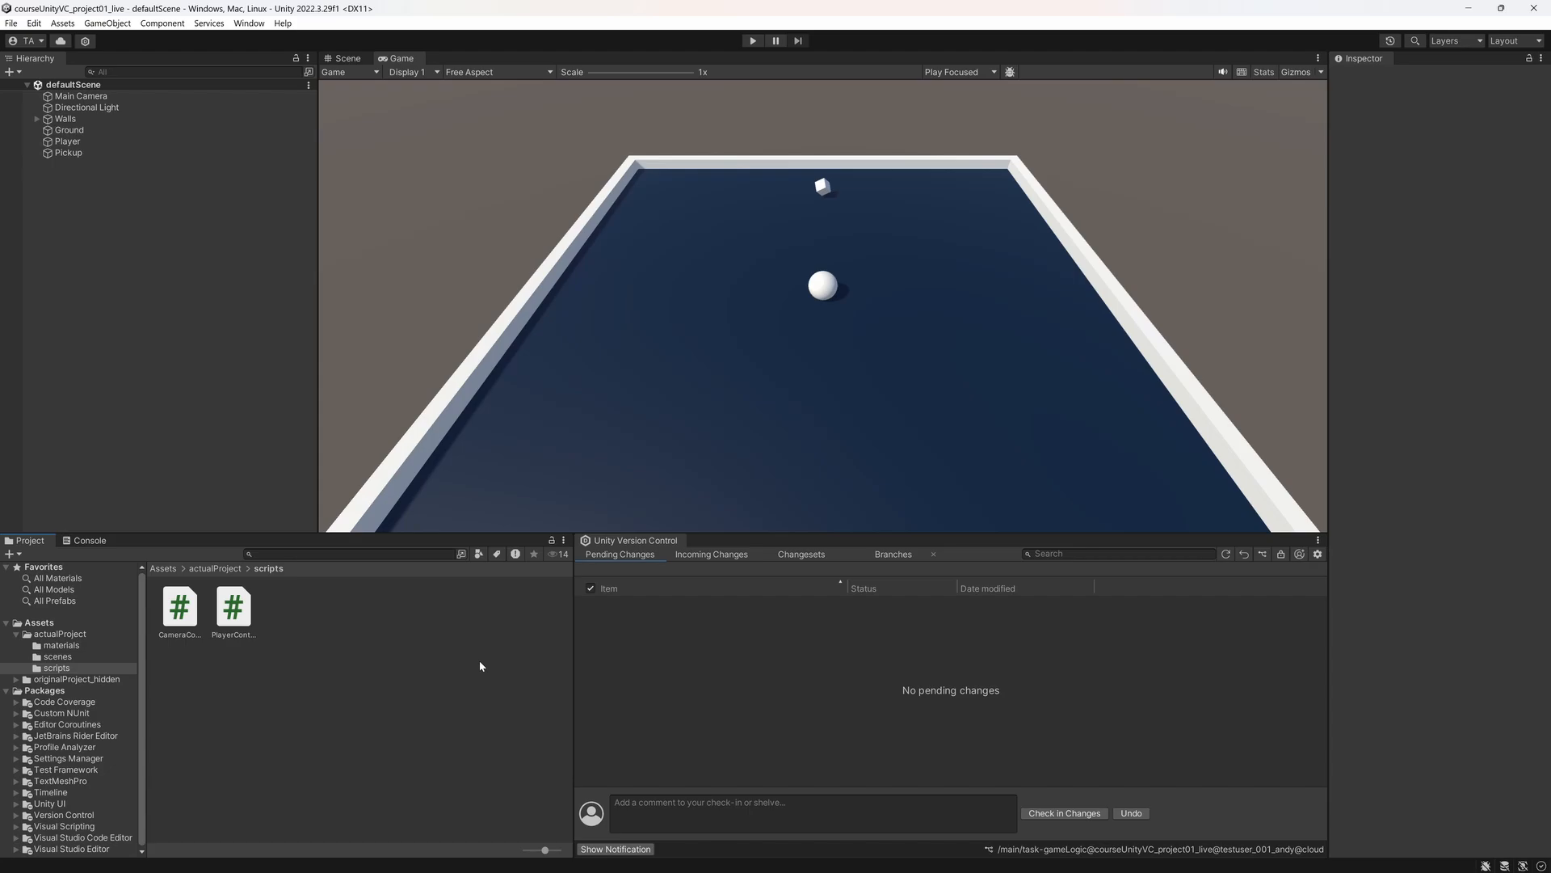
Step: Create a folder named prefabs inside the actualProject folder
{"action": "left_click", "coordinate": [206, 569]}
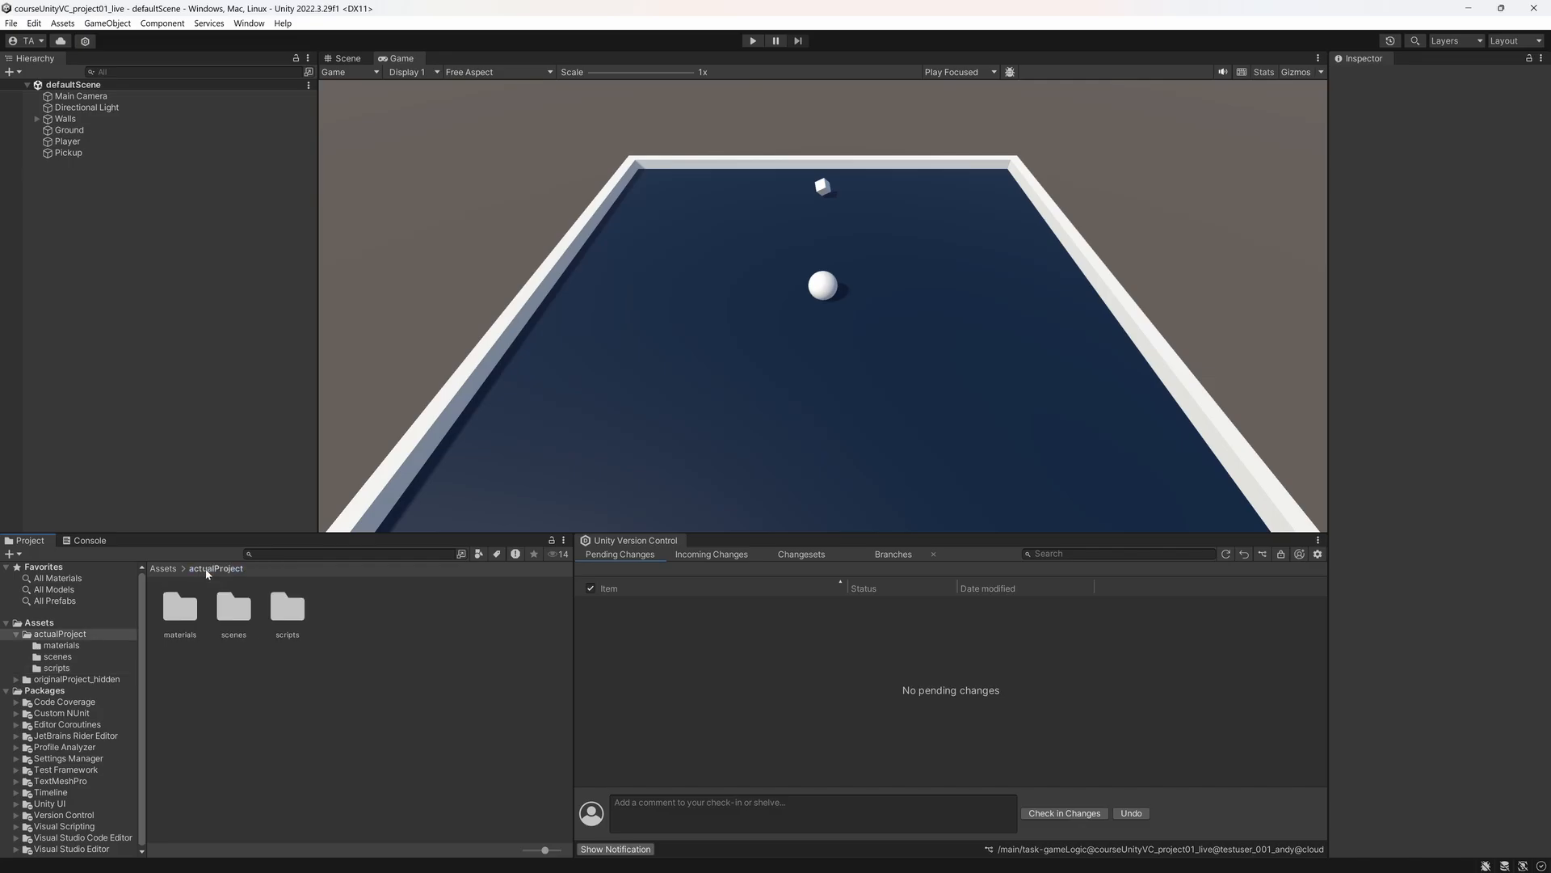
{"action": "right_click", "coordinate": [371, 683]}
{"action": "mouse_move", "coordinate": [557, 270]}
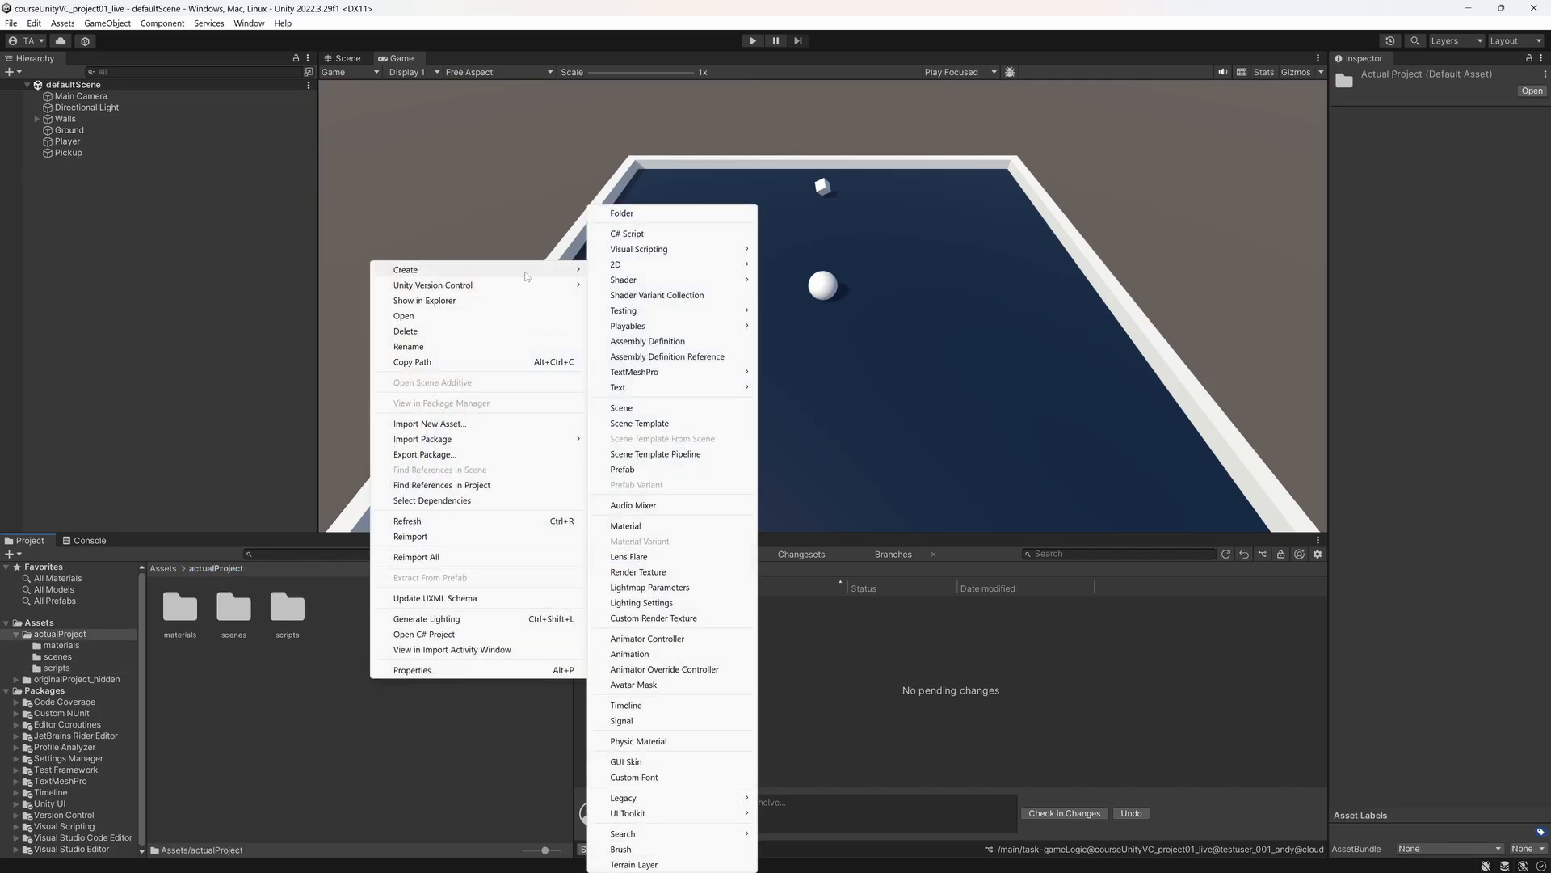
{"action": "left_click", "coordinate": [688, 214]}
{"action": "type", "text": "prefabs"}
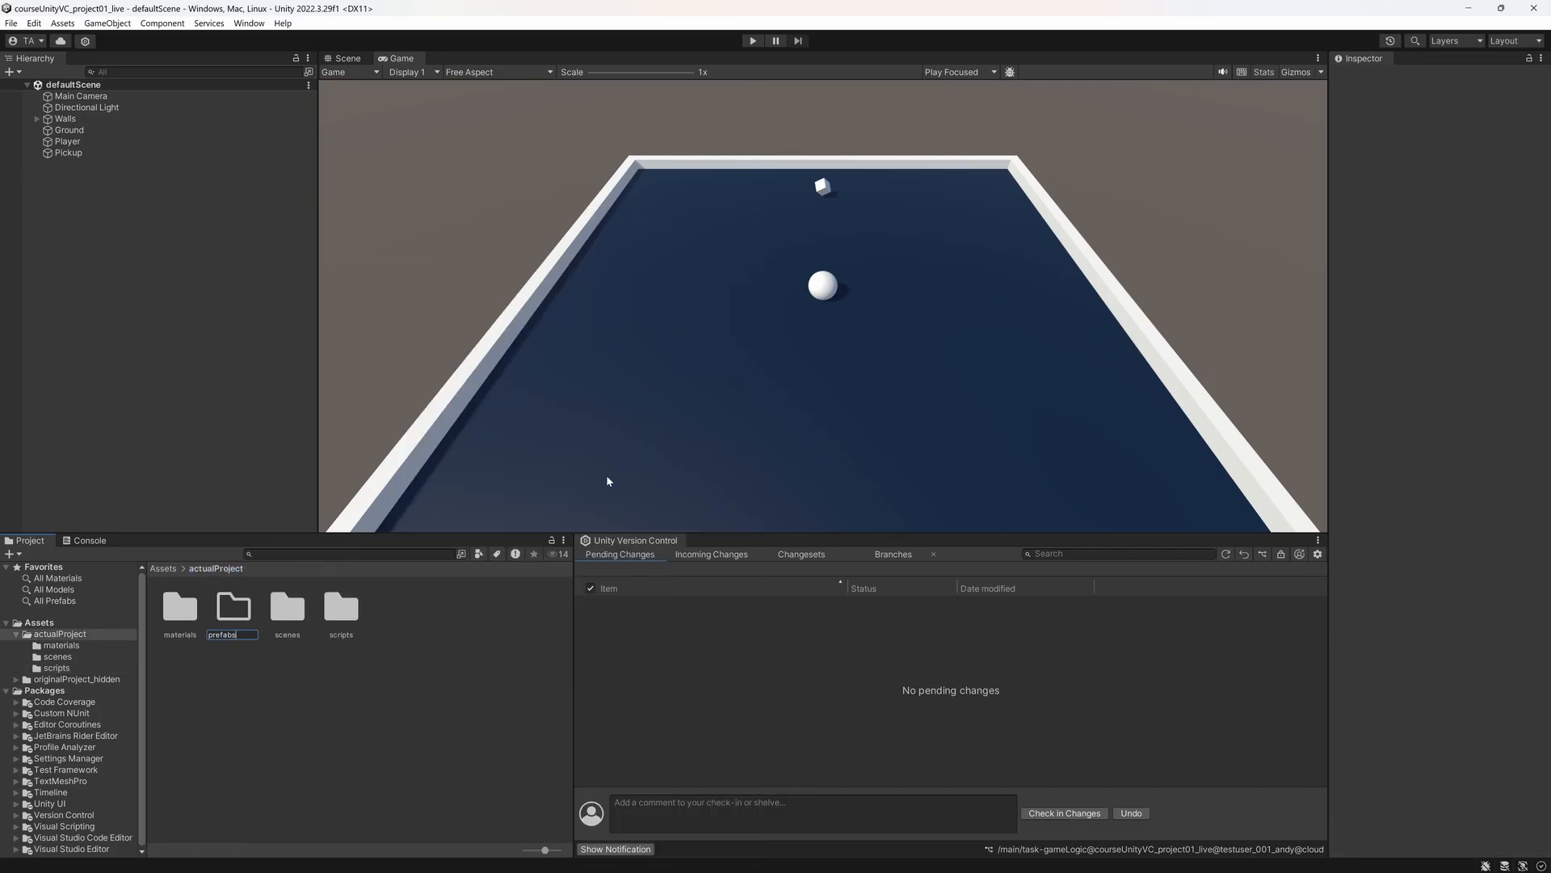
{"action": "key", "text": "Return"}
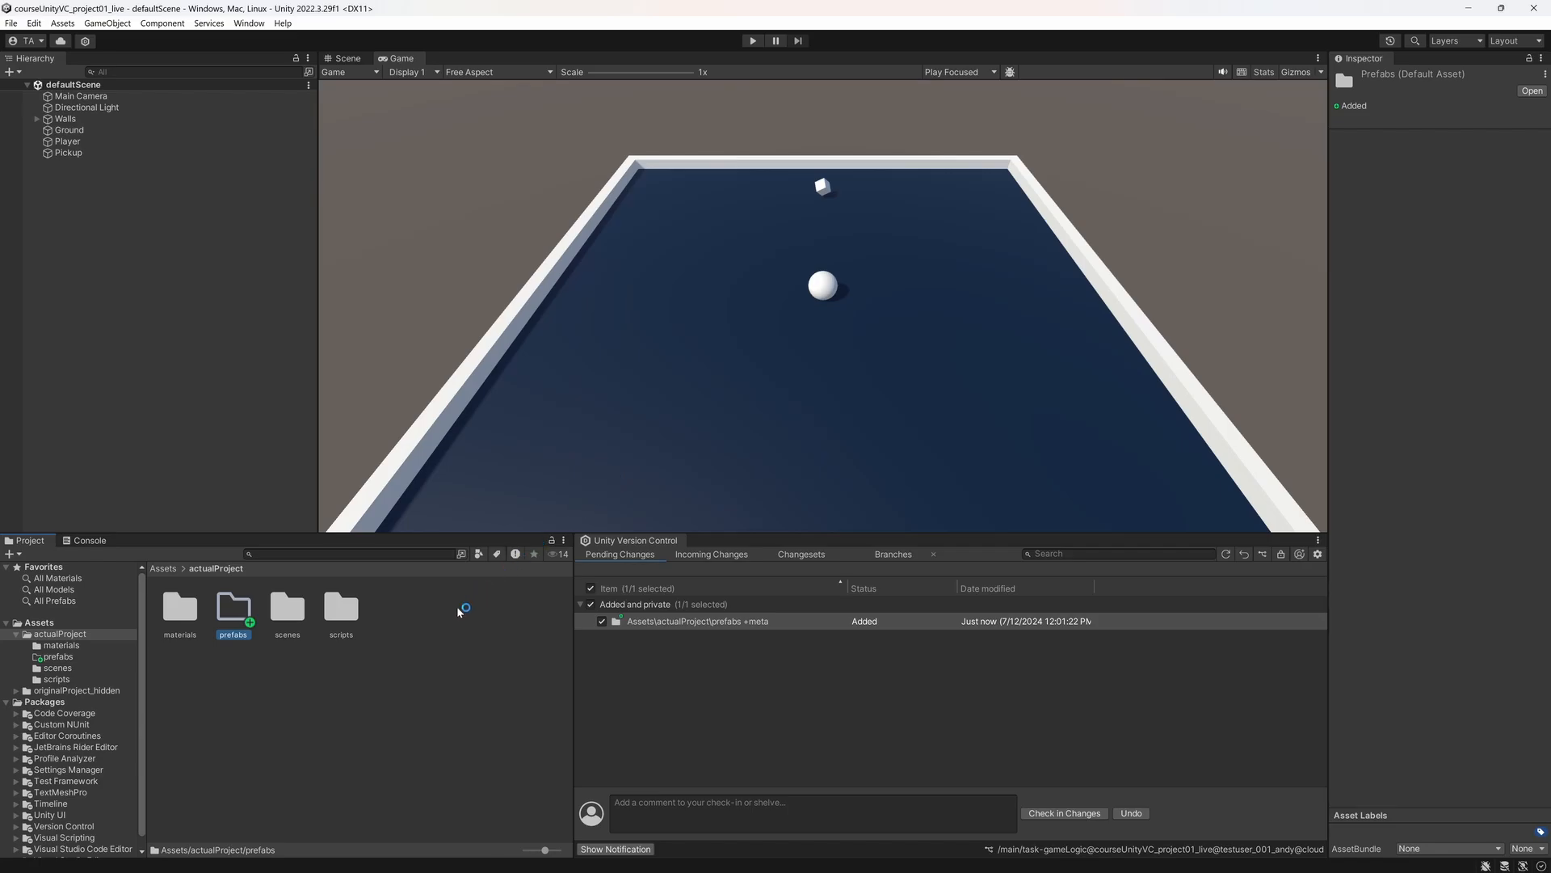
Step: Turn the scene's Pickup object into a prefab inside the new prefabs folder and save the scene
{"action": "double_click", "coordinate": [234, 608]}
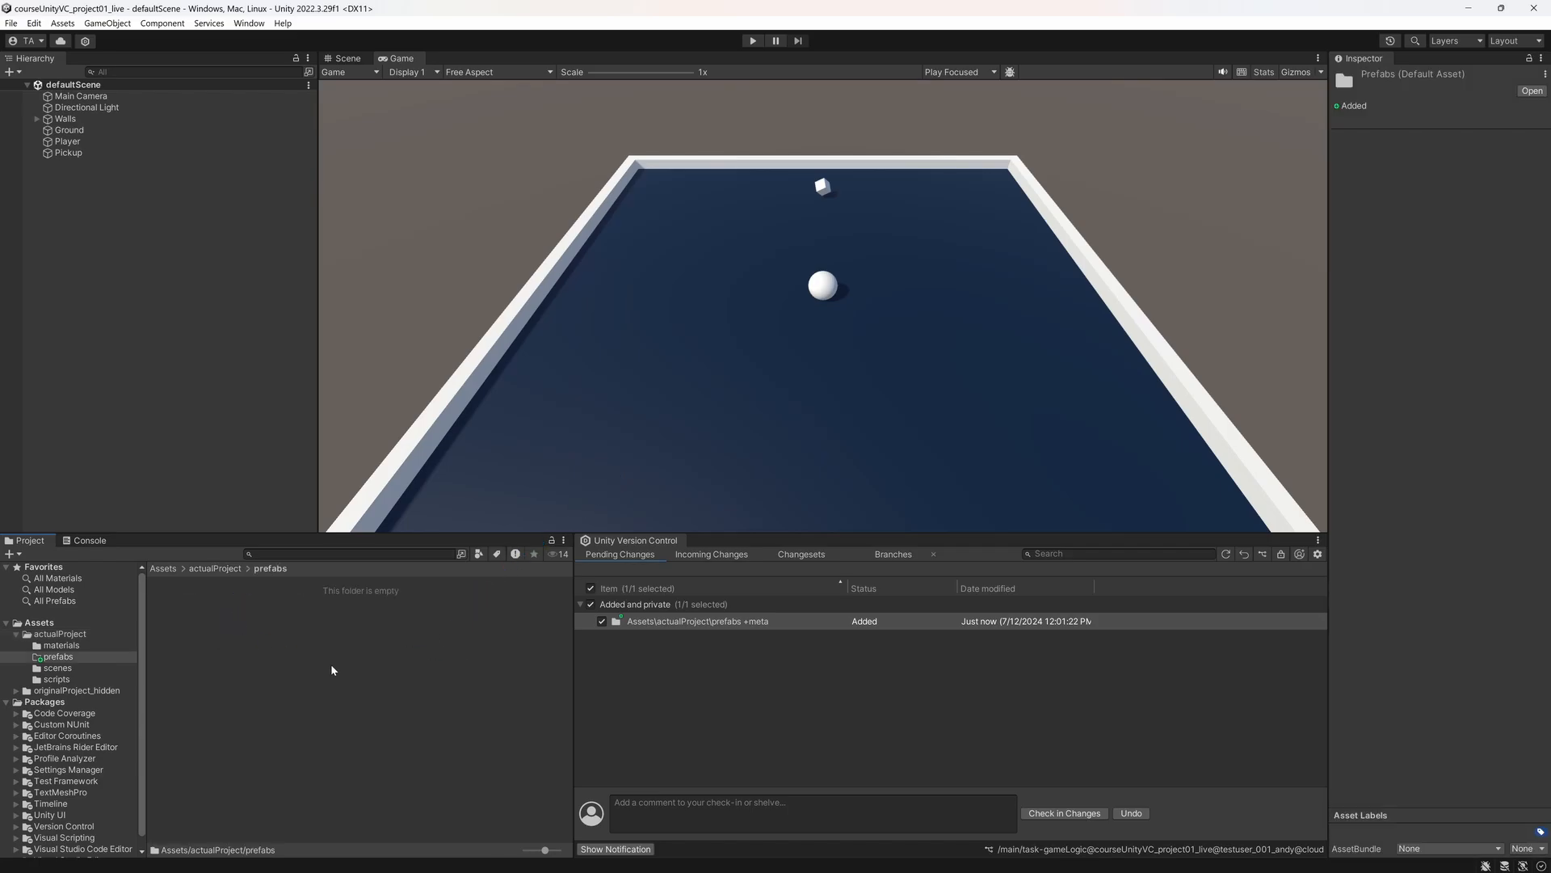
{"action": "left_click_drag", "start_coordinate": [98, 154], "coordinate": [224, 630]}
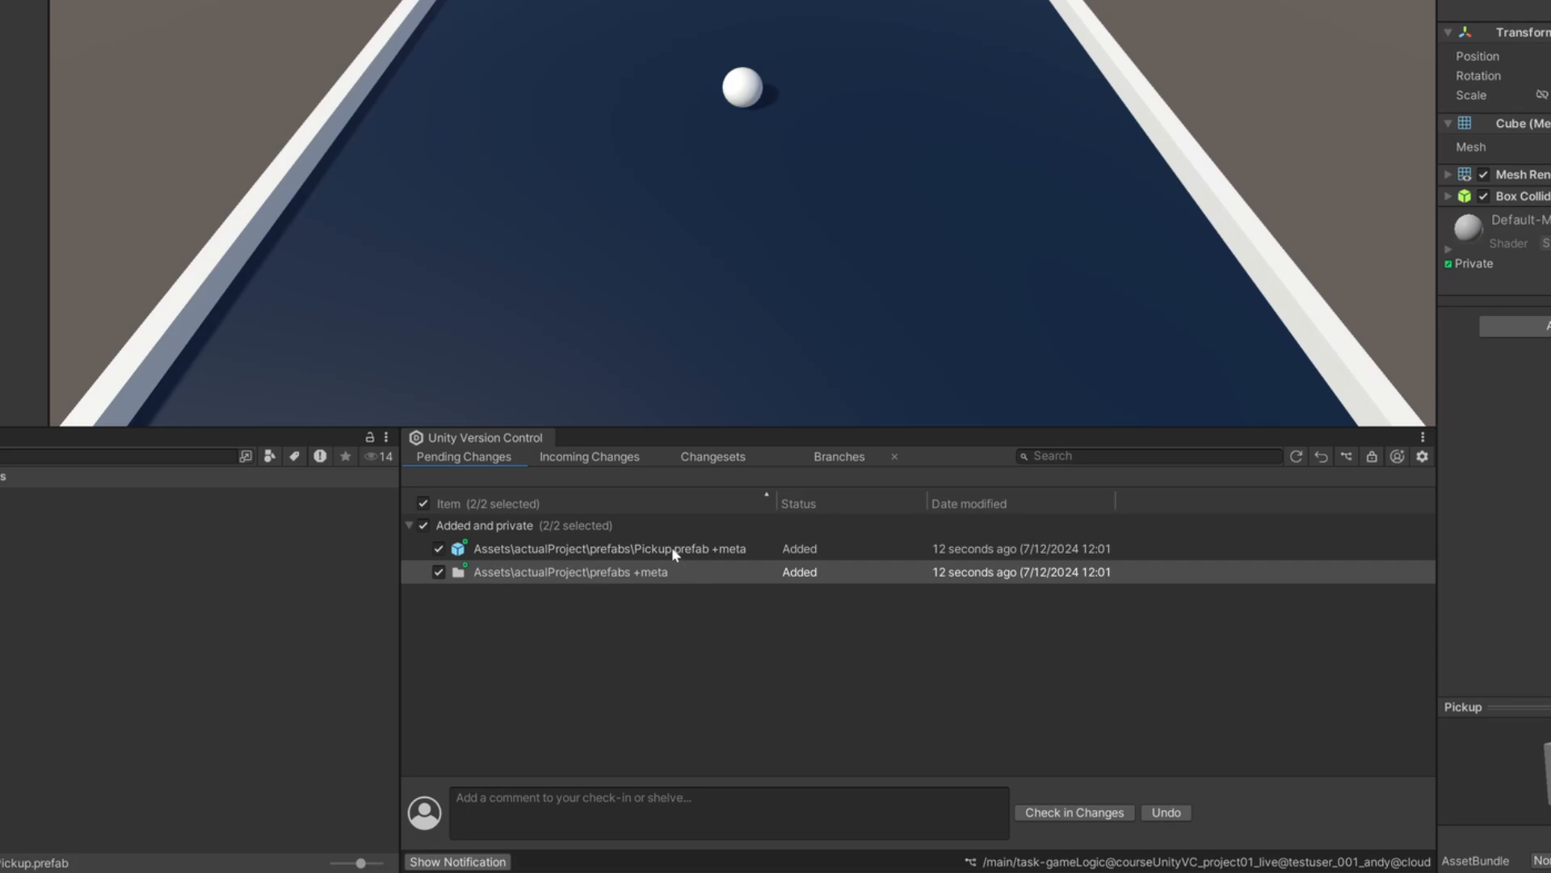
{"action": "left_click", "coordinate": [672, 548]}
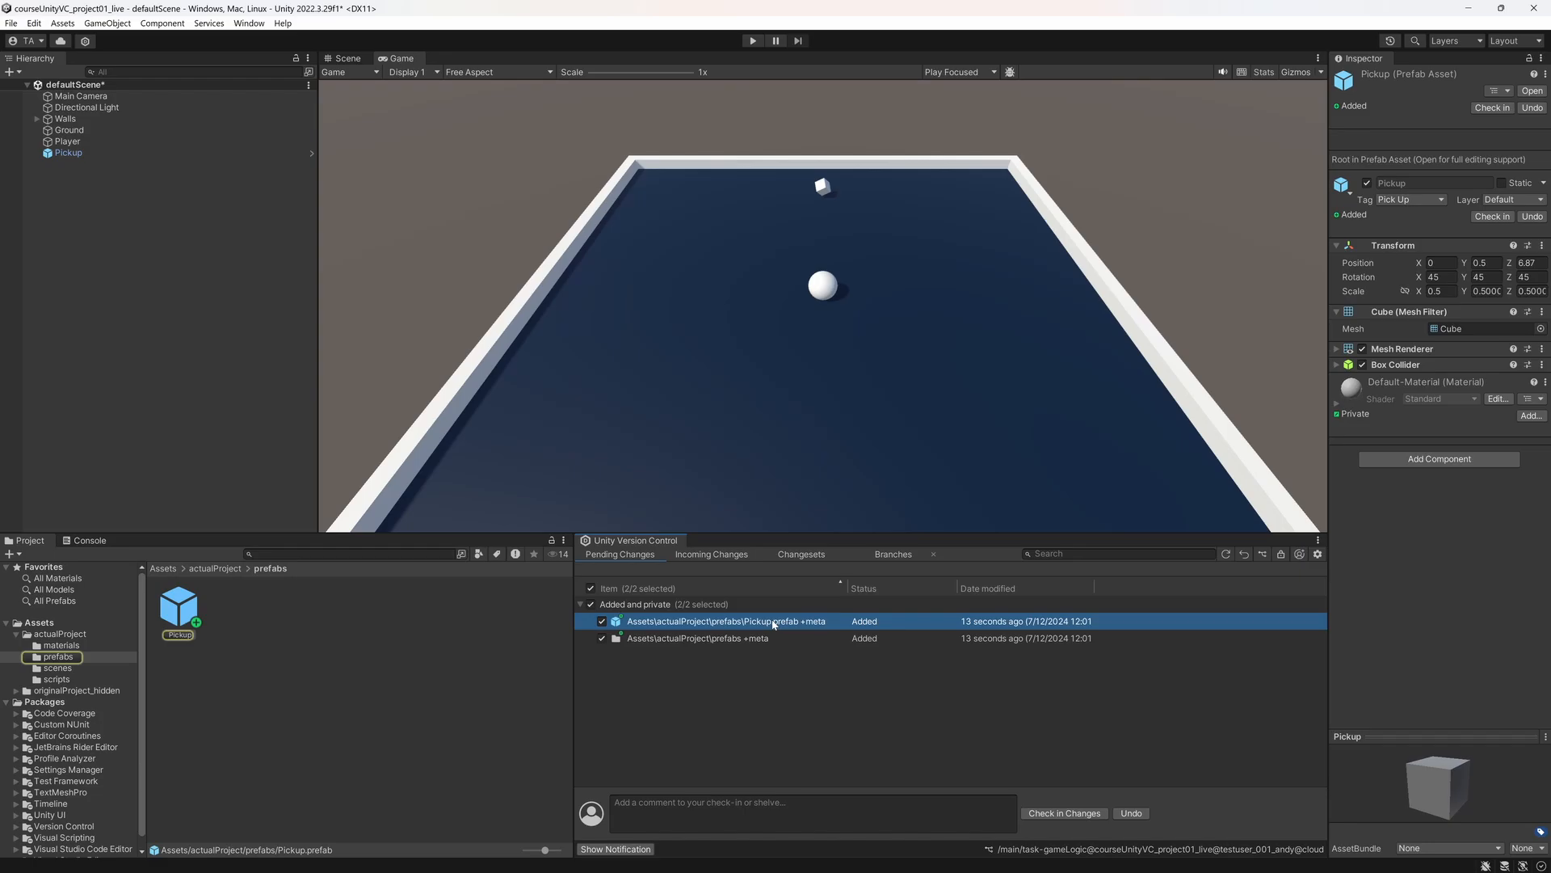
{"action": "left_click", "coordinate": [248, 341]}
{"action": "key", "text": "ctrl+s"}
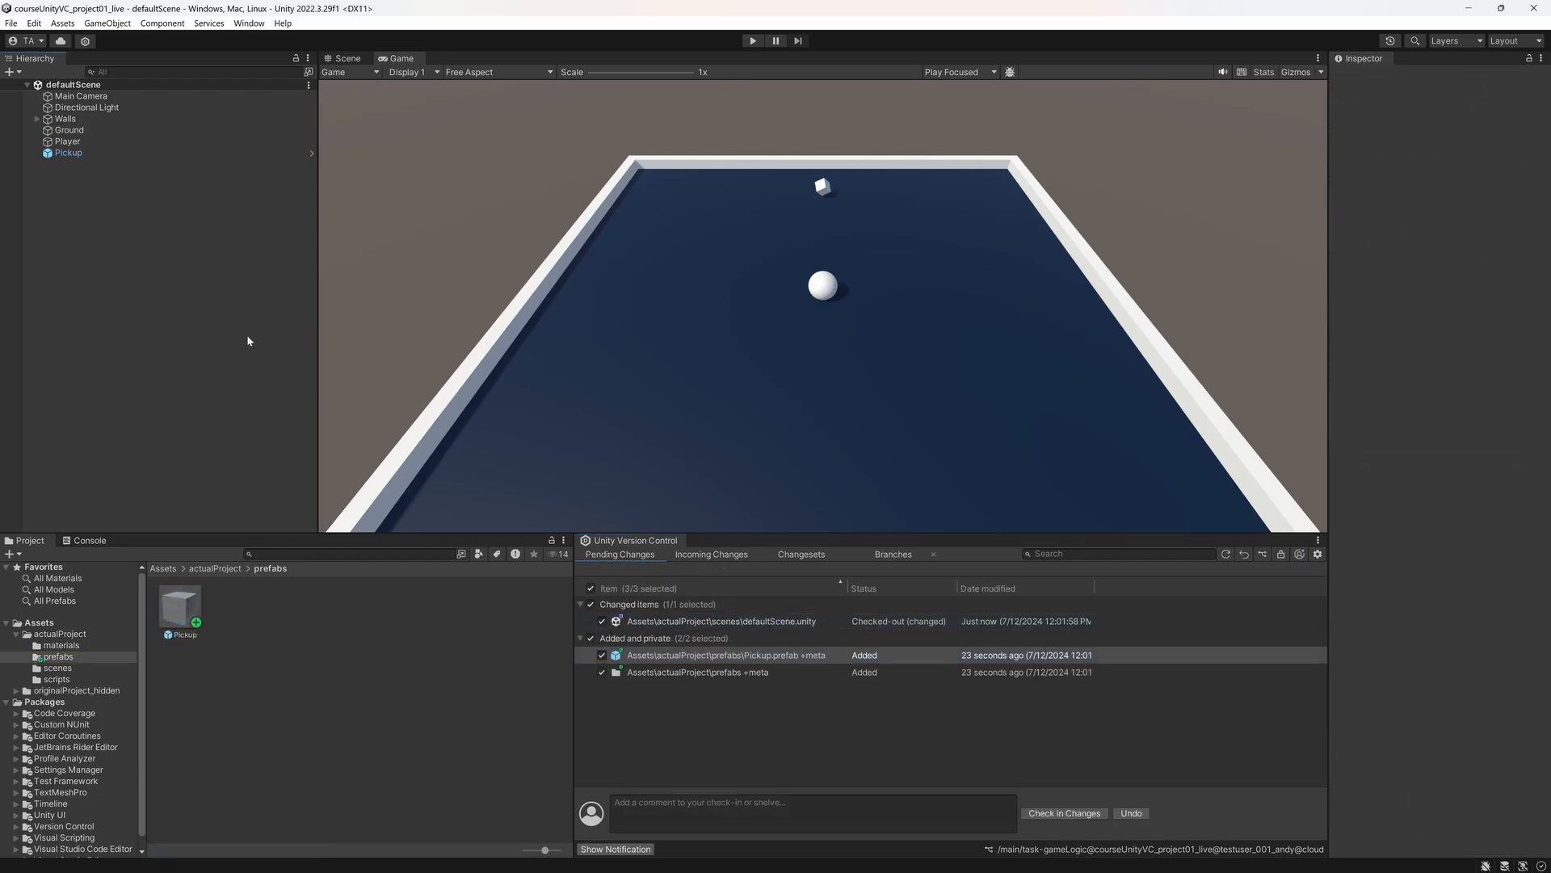
Step: Compare the pending version of defaultScene.unity with its previous revision, examining the removed Pickup object and the added prefab instance section
{"action": "left_click", "coordinate": [773, 622]}
{"action": "right_click", "coordinate": [764, 620]}
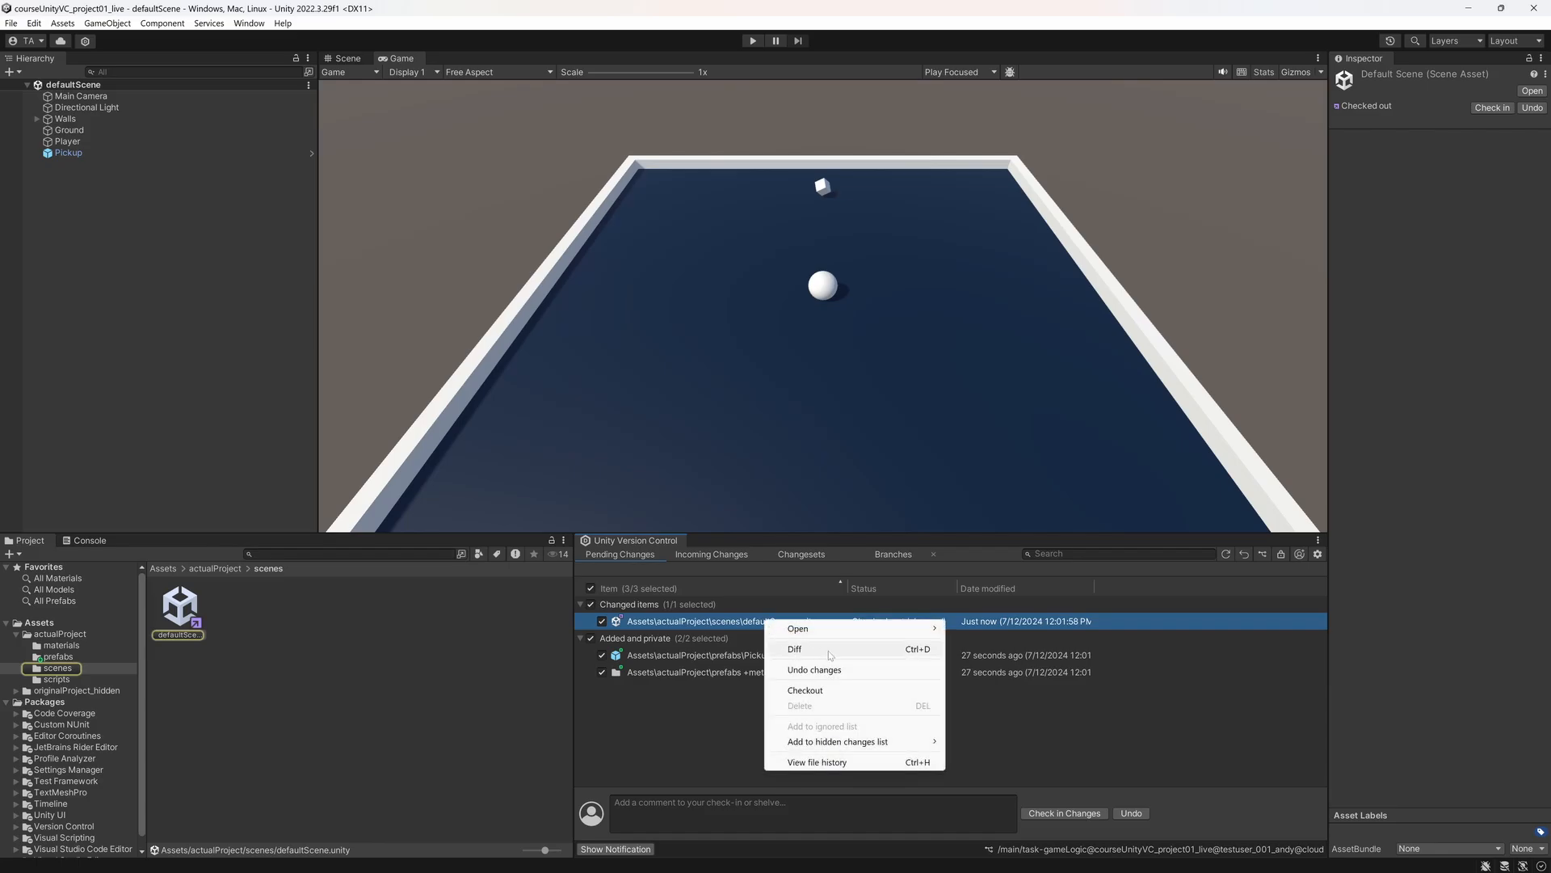
{"action": "left_click", "coordinate": [837, 647]}
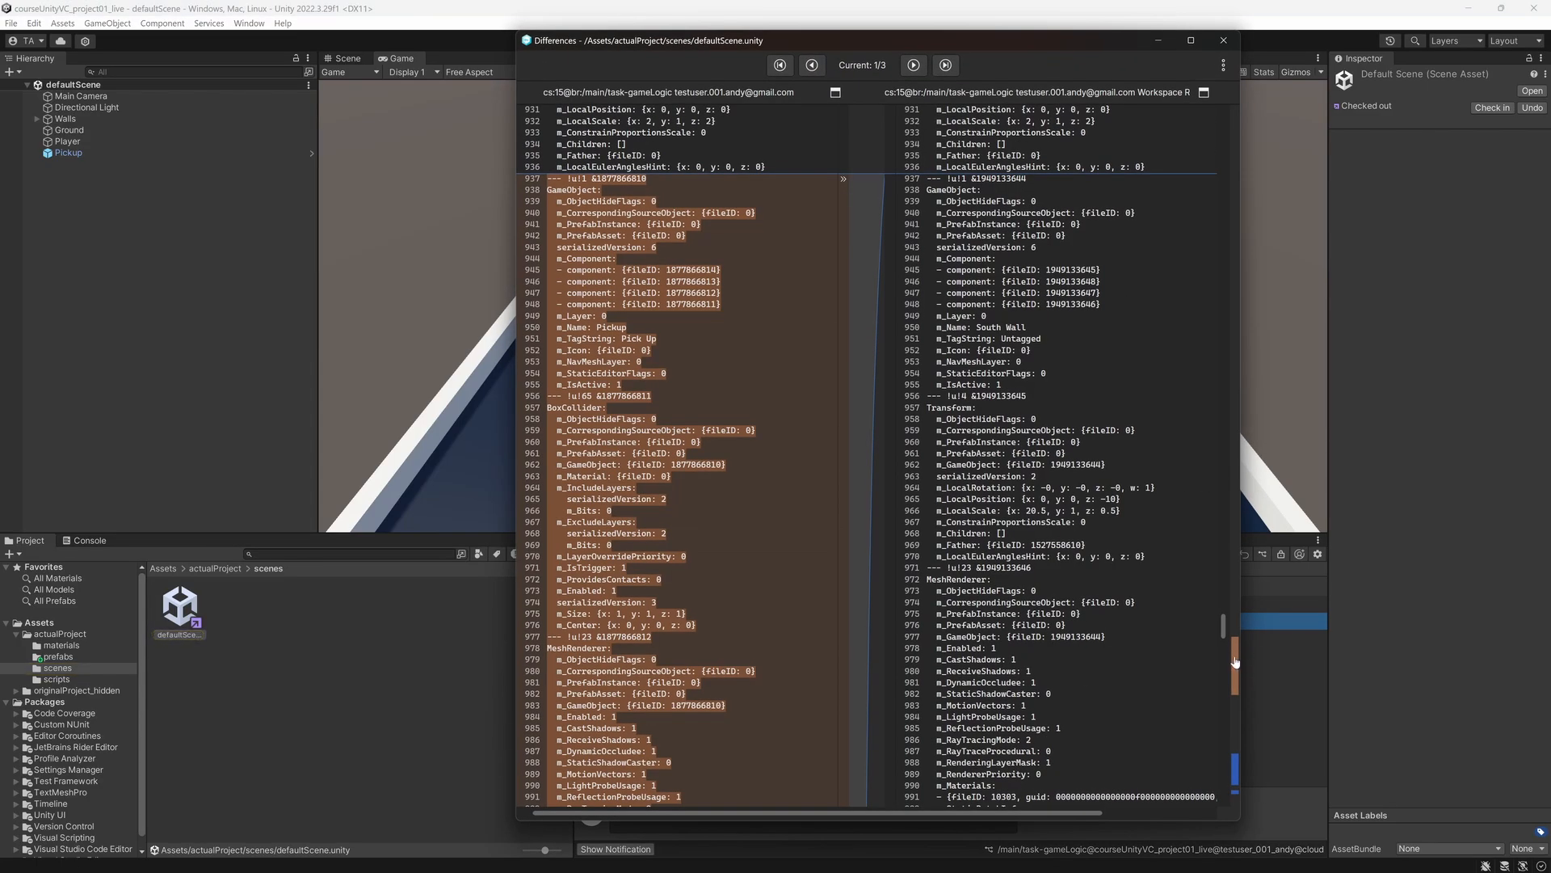
{"action": "left_click_drag", "start_coordinate": [1223, 627], "coordinate": [1223, 660]}
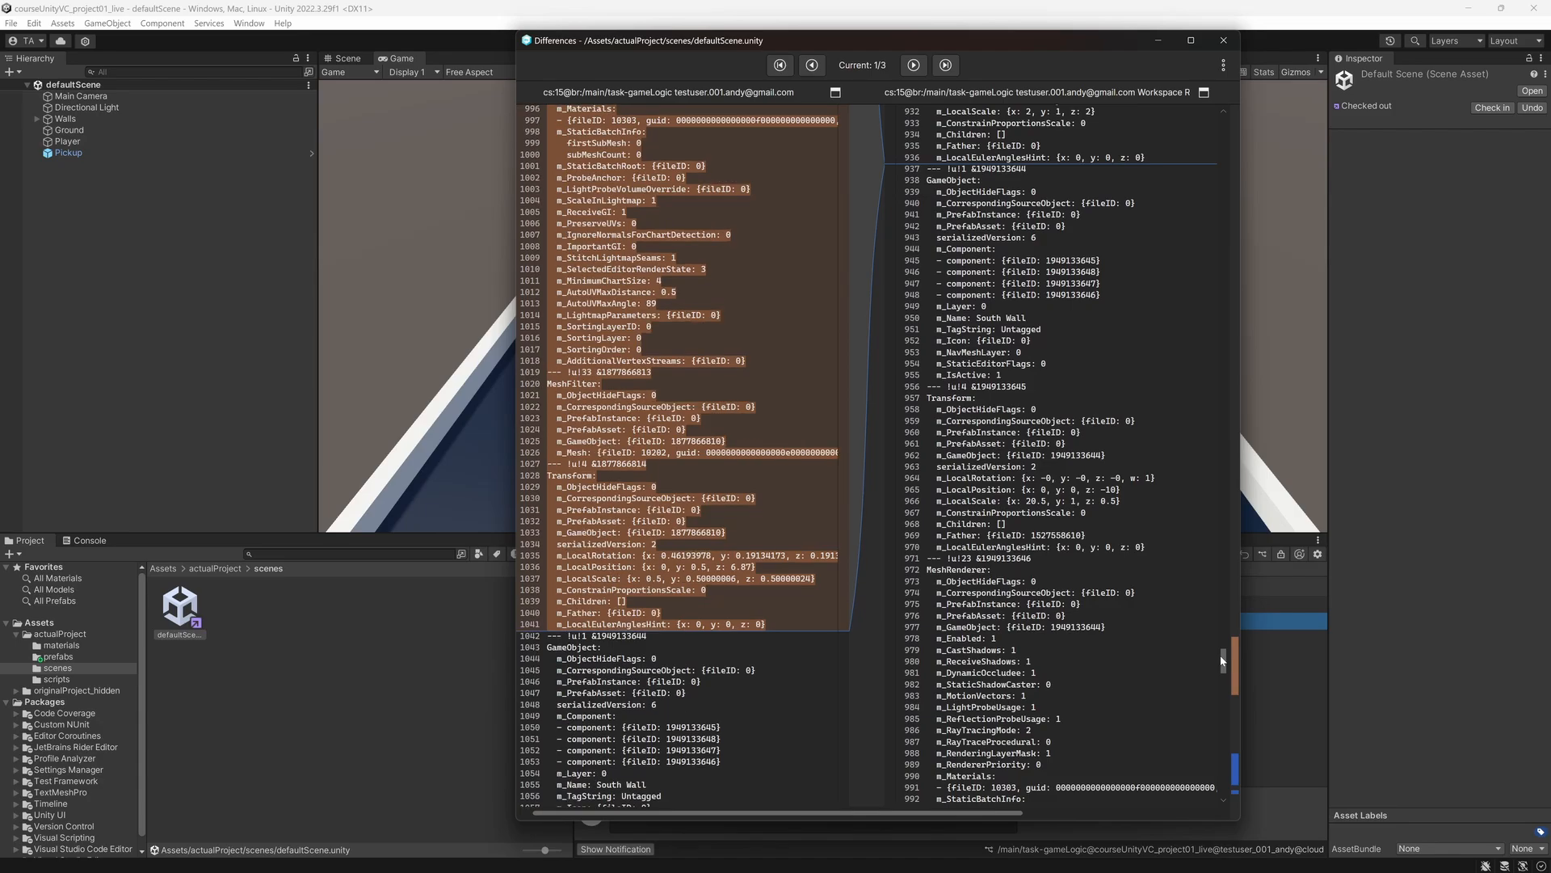
{"action": "left_click_drag", "start_coordinate": [1221, 655], "coordinate": [1231, 735]}
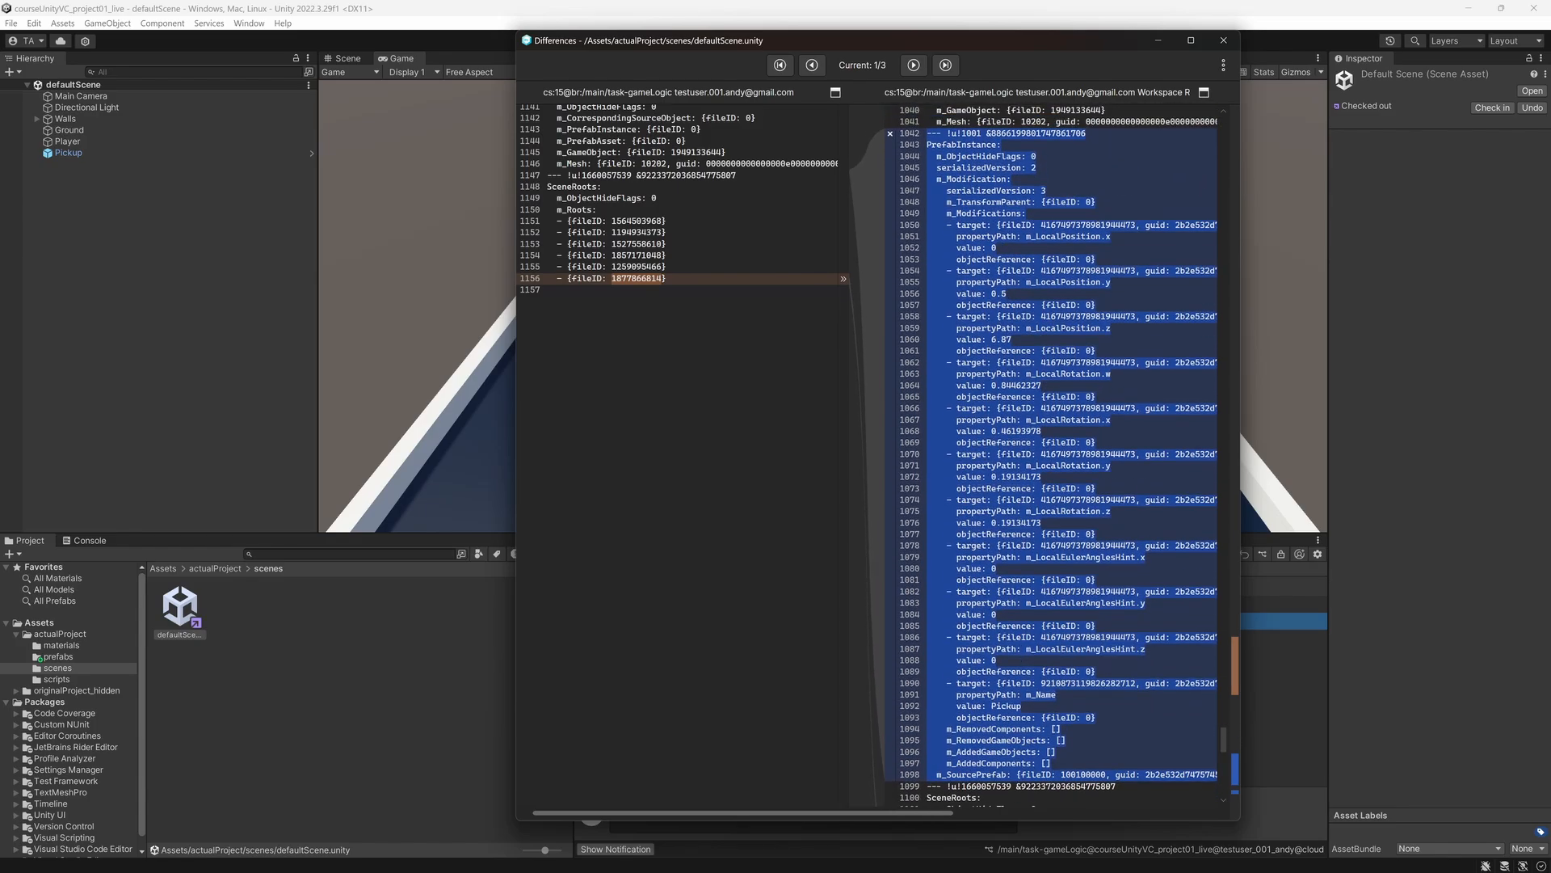
{"action": "left_click_drag", "start_coordinate": [1239, 446], "coordinate": [1454, 448]}
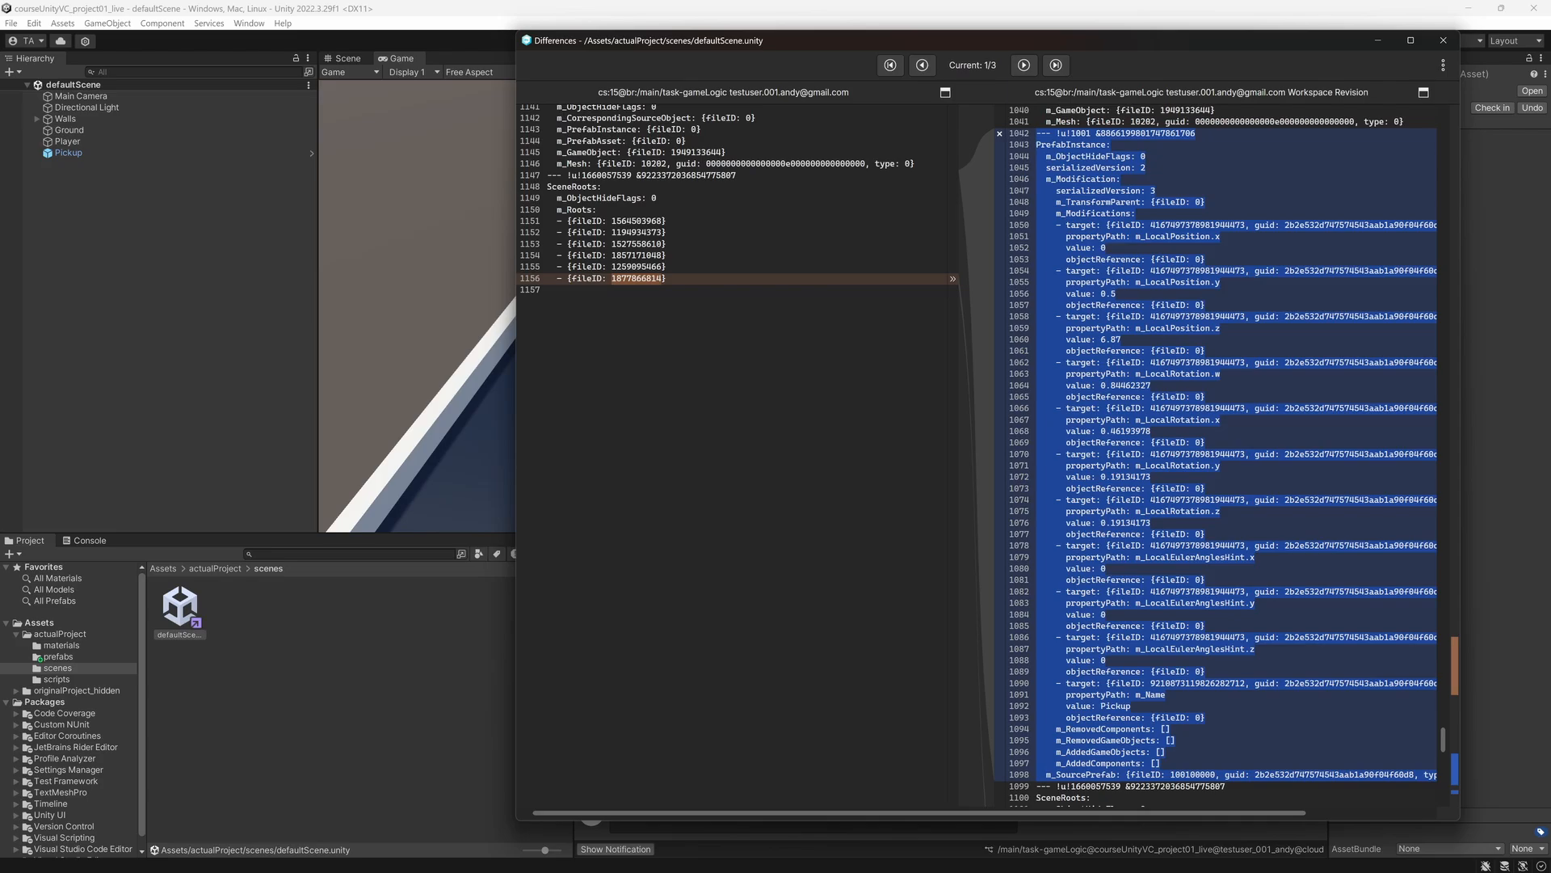
{"action": "left_click", "coordinate": [1452, 44]}
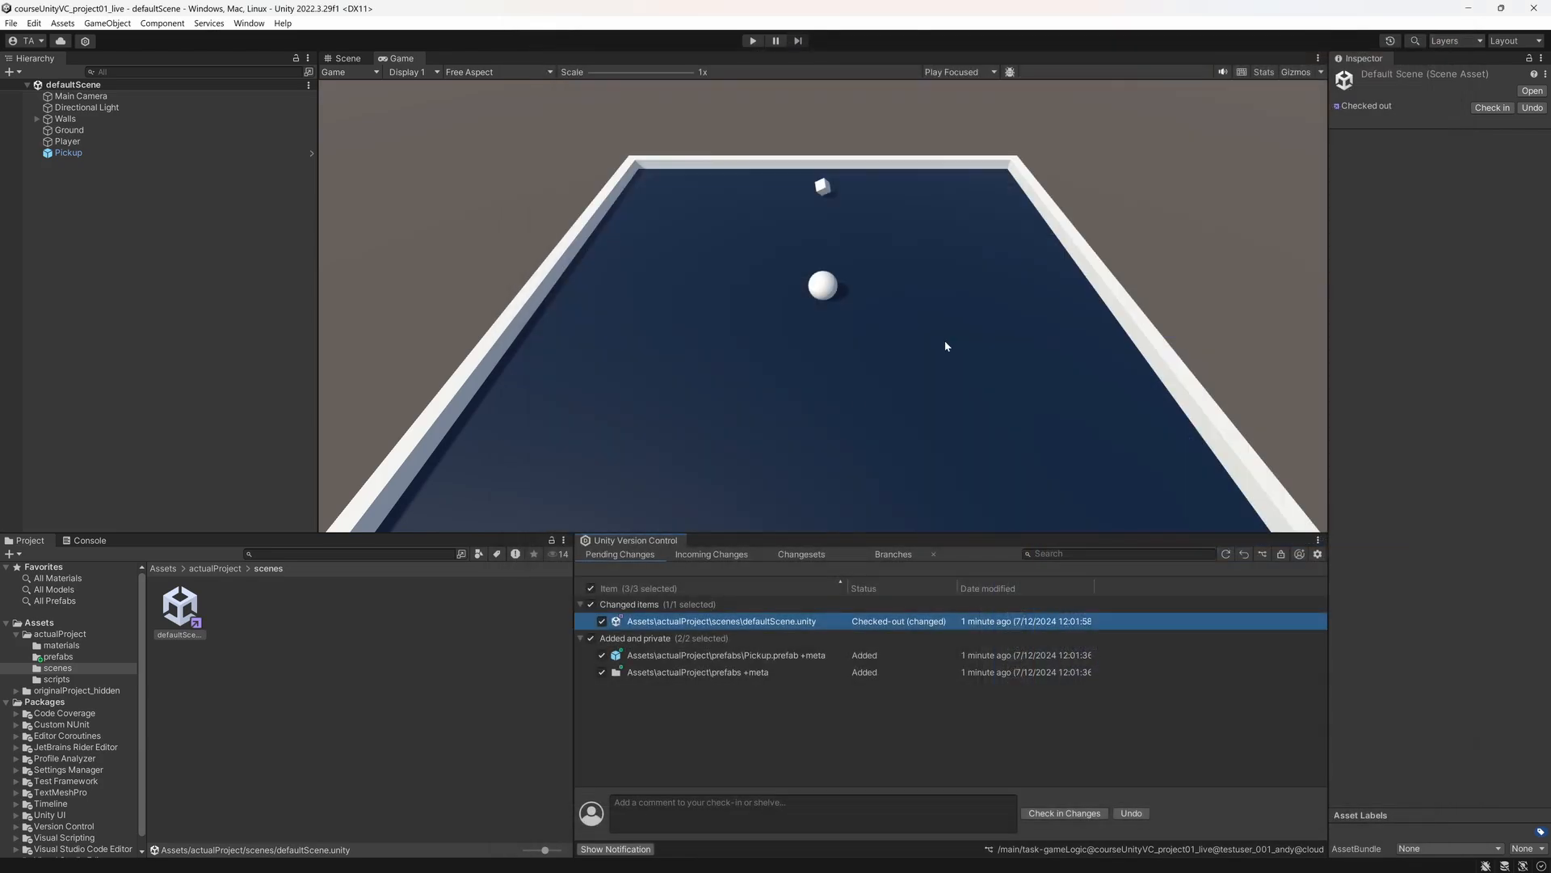
Step: Play-test the scene by rolling the player forward toward the pickup, then stop play mode
{"action": "left_click", "coordinate": [338, 667]}
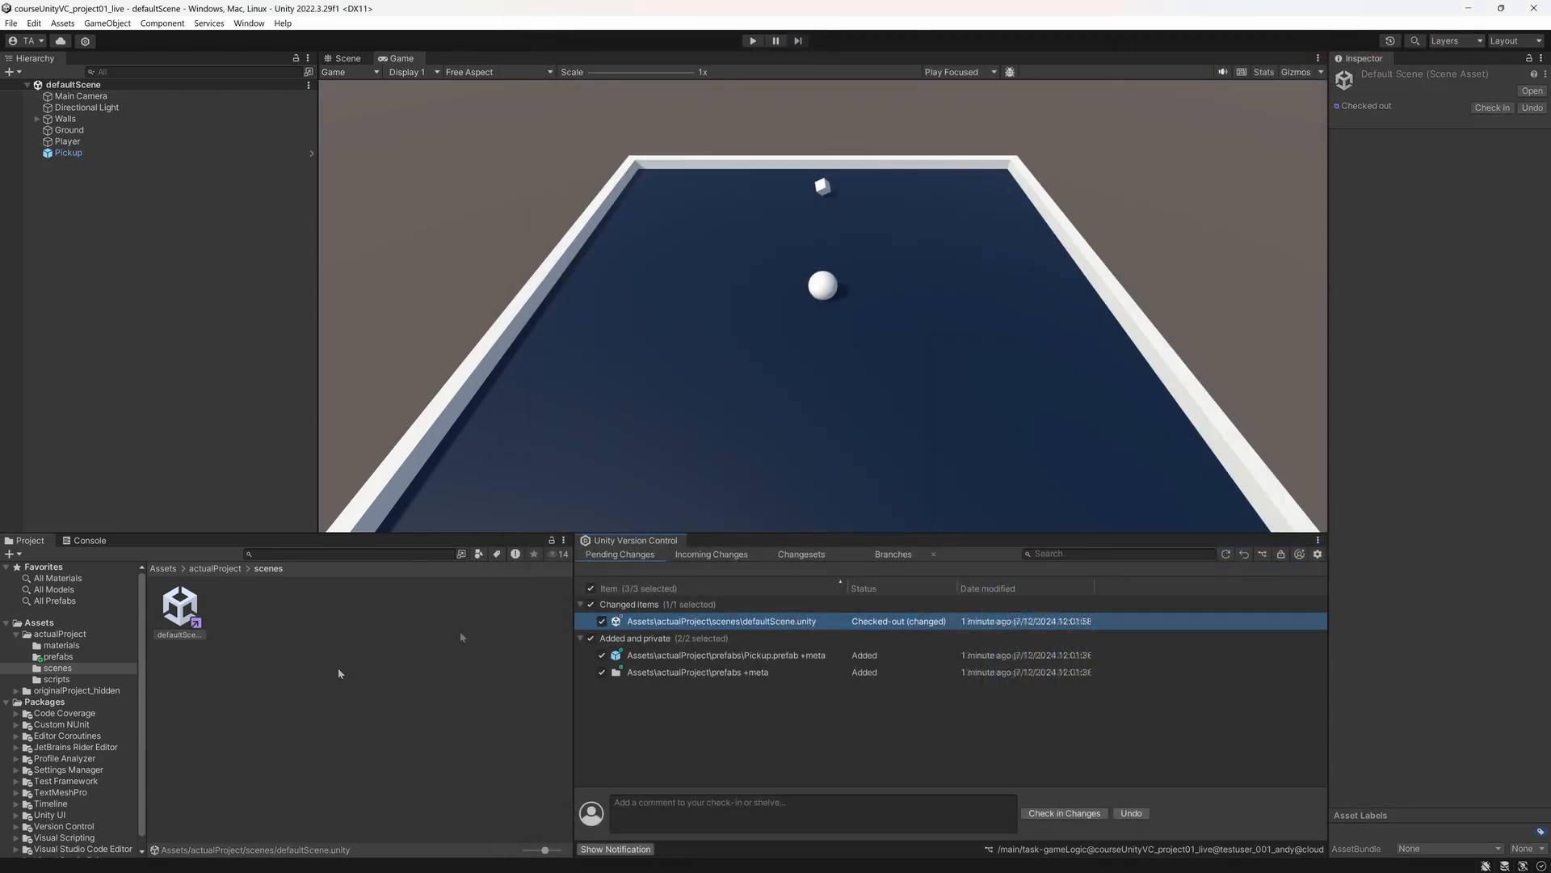
{"action": "left_click", "coordinate": [753, 41]}
{"action": "key", "text": "Up"}
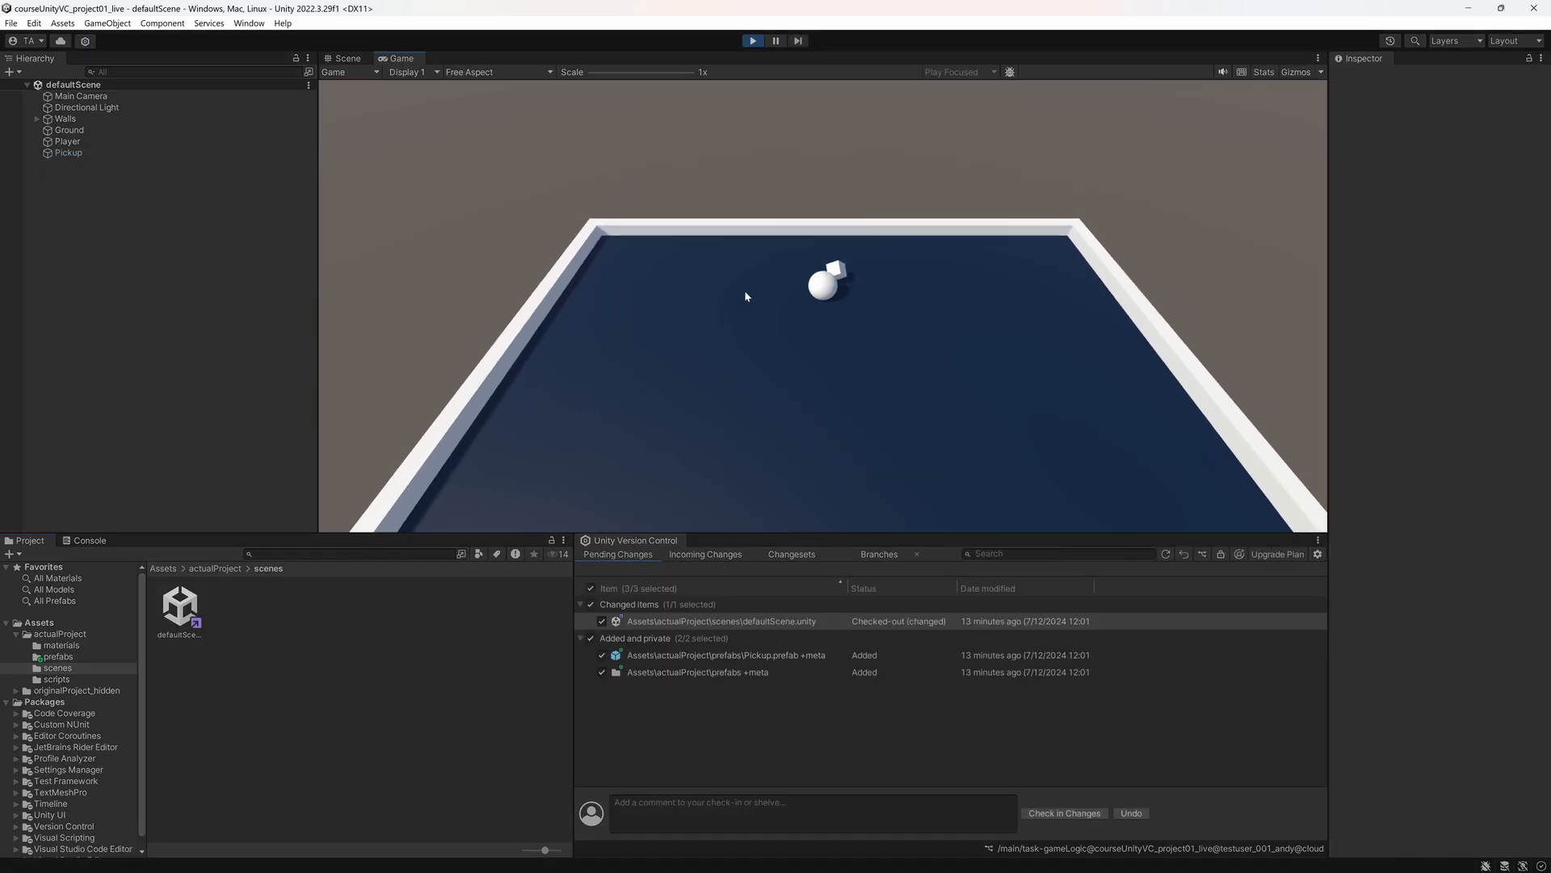
{"action": "key", "text": "ctrl+p"}
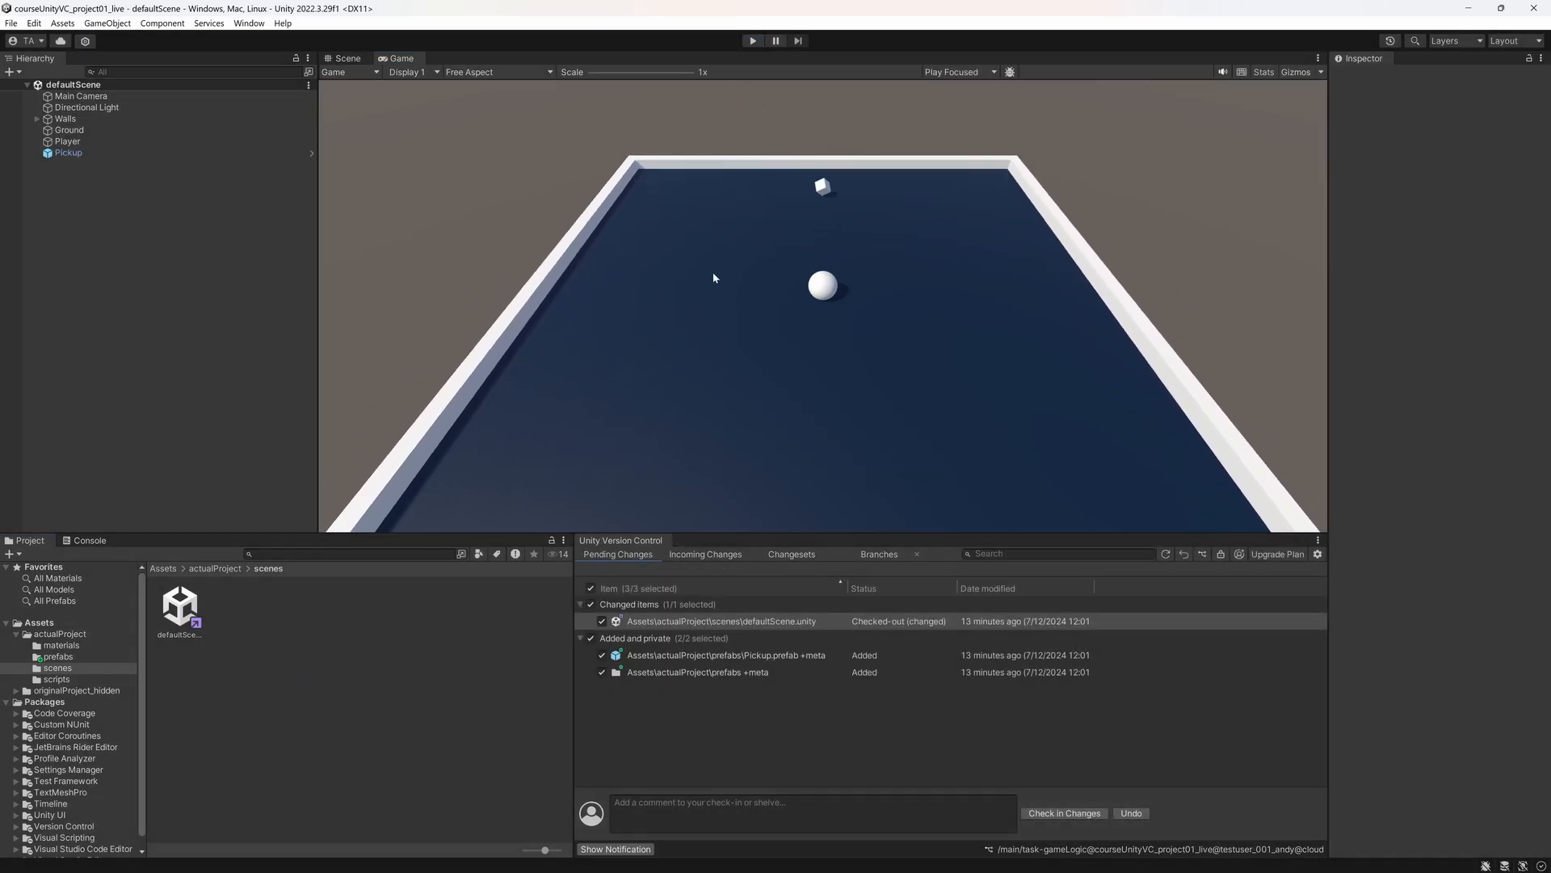
Step: Check in all pending changes with the comment "turns pickup into prefab"
{"action": "left_click", "coordinate": [671, 812]}
{"action": "type", "text": "turns"}
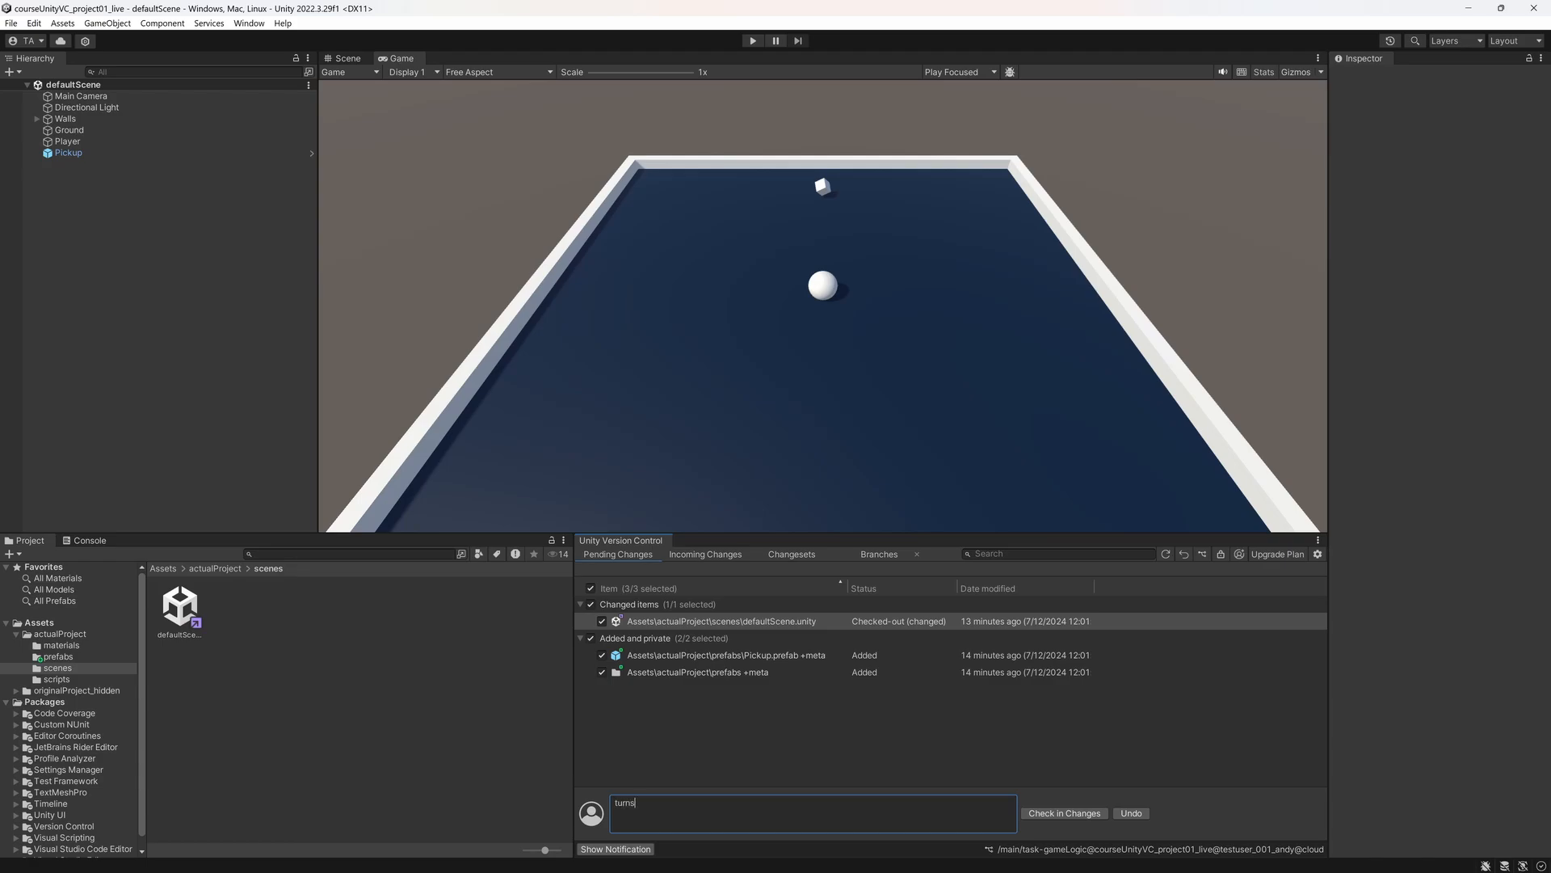
{"action": "type", "text": " pickup into prefab"}
{"action": "left_click", "coordinate": [1084, 813]}
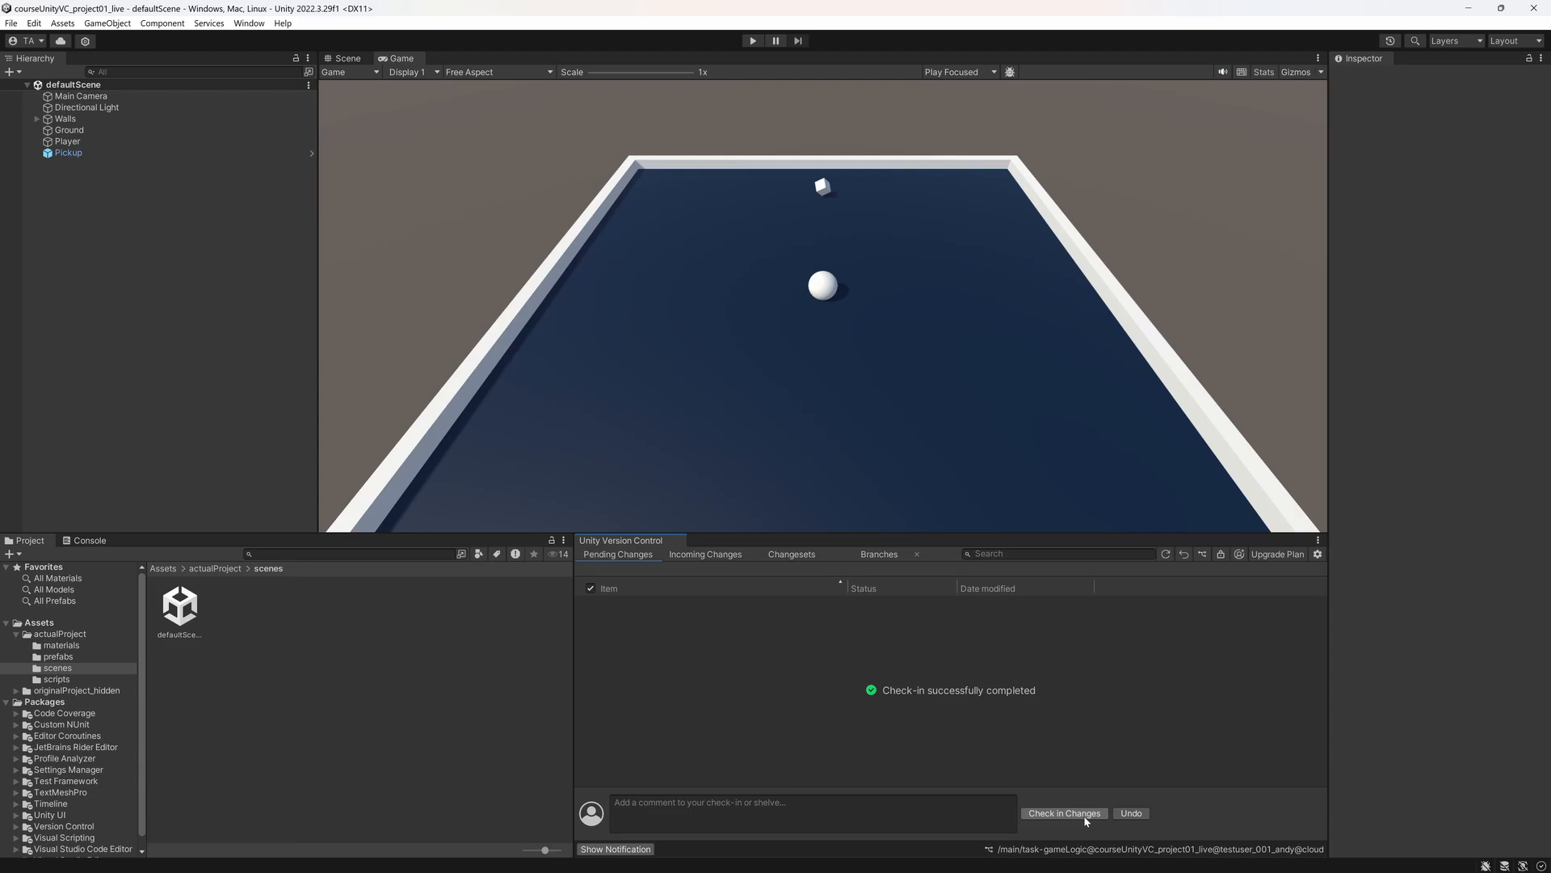
Step: Create an empty game object named pickups in the scene and nest the existing Pickup under it
{"action": "left_click", "coordinate": [215, 569]}
{"action": "double_click", "coordinate": [234, 607]}
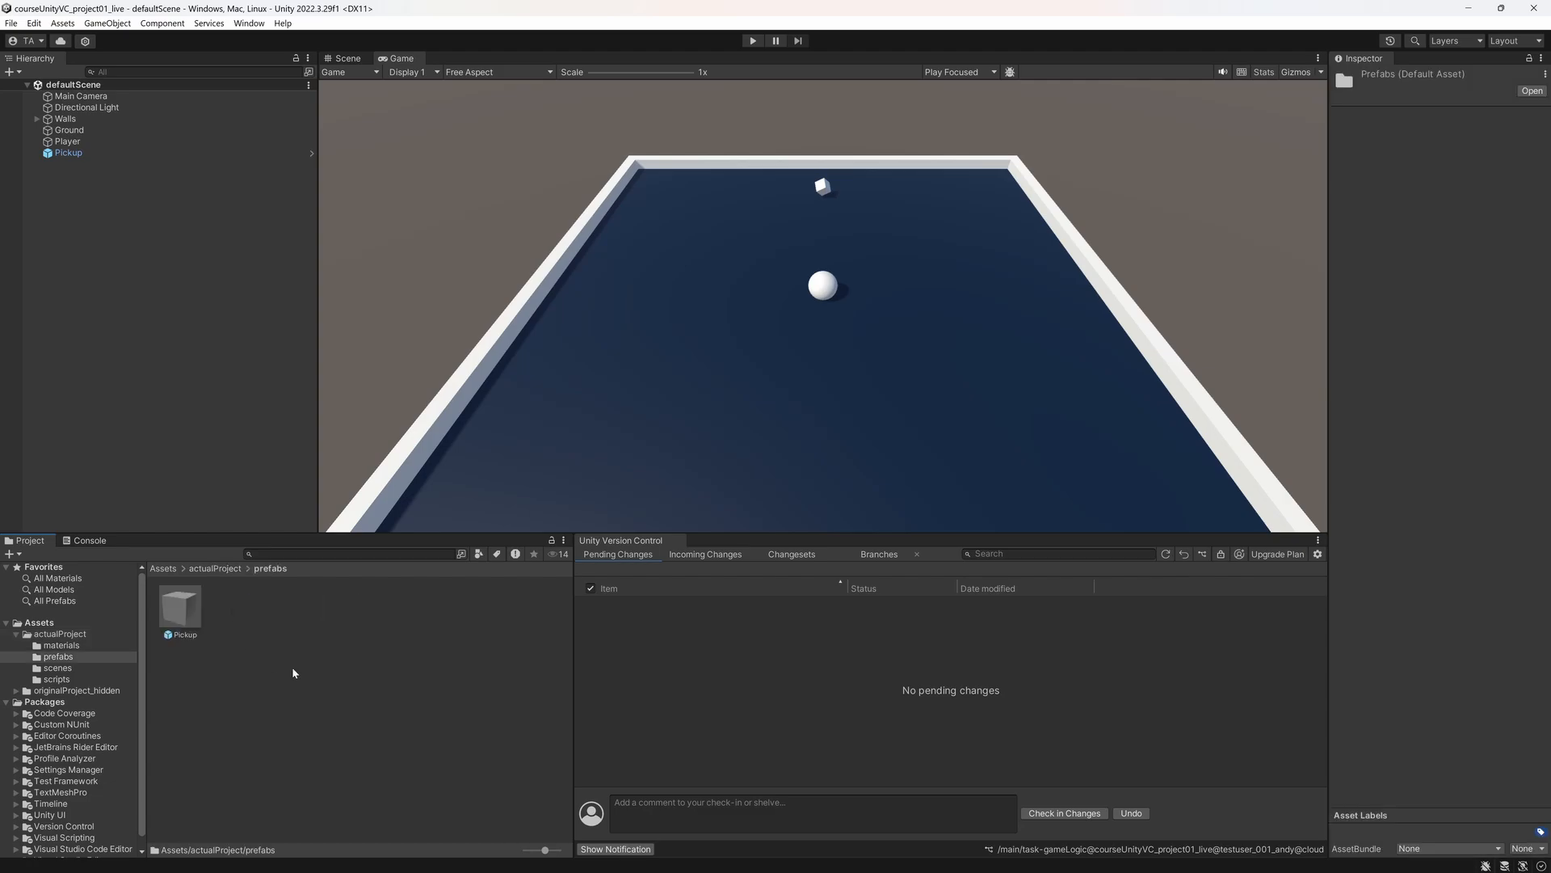
{"action": "left_click", "coordinate": [114, 249]}
{"action": "right_click", "coordinate": [115, 254]}
{"action": "type", "text": "pickups"}
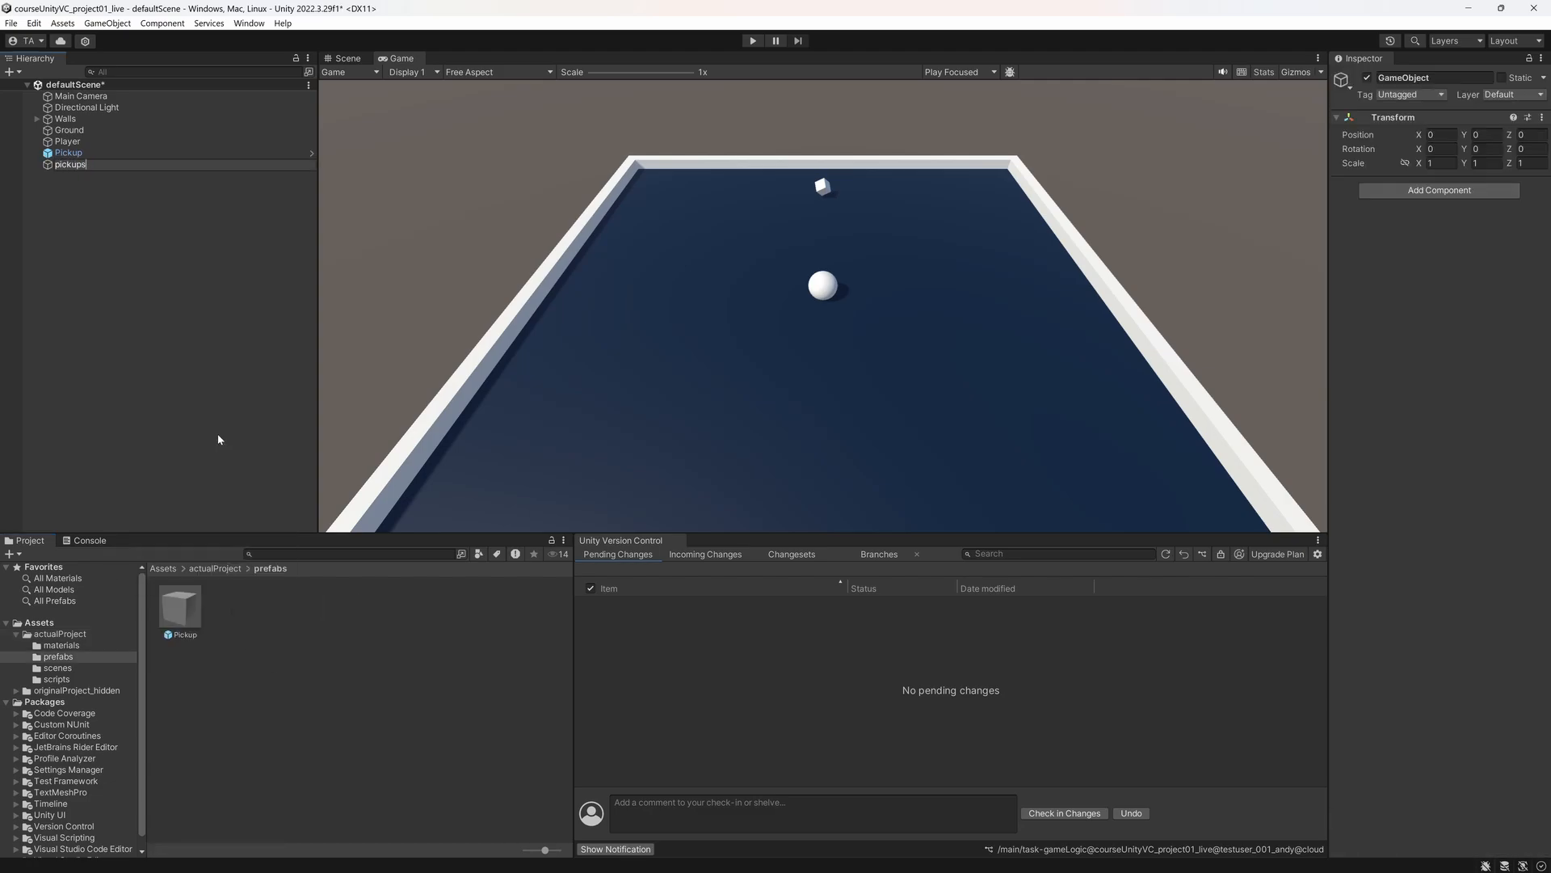
{"action": "key", "text": "Return"}
{"action": "left_click", "coordinate": [69, 153]}
{"action": "left_click_drag", "start_coordinate": [69, 153], "coordinate": [70, 164]}
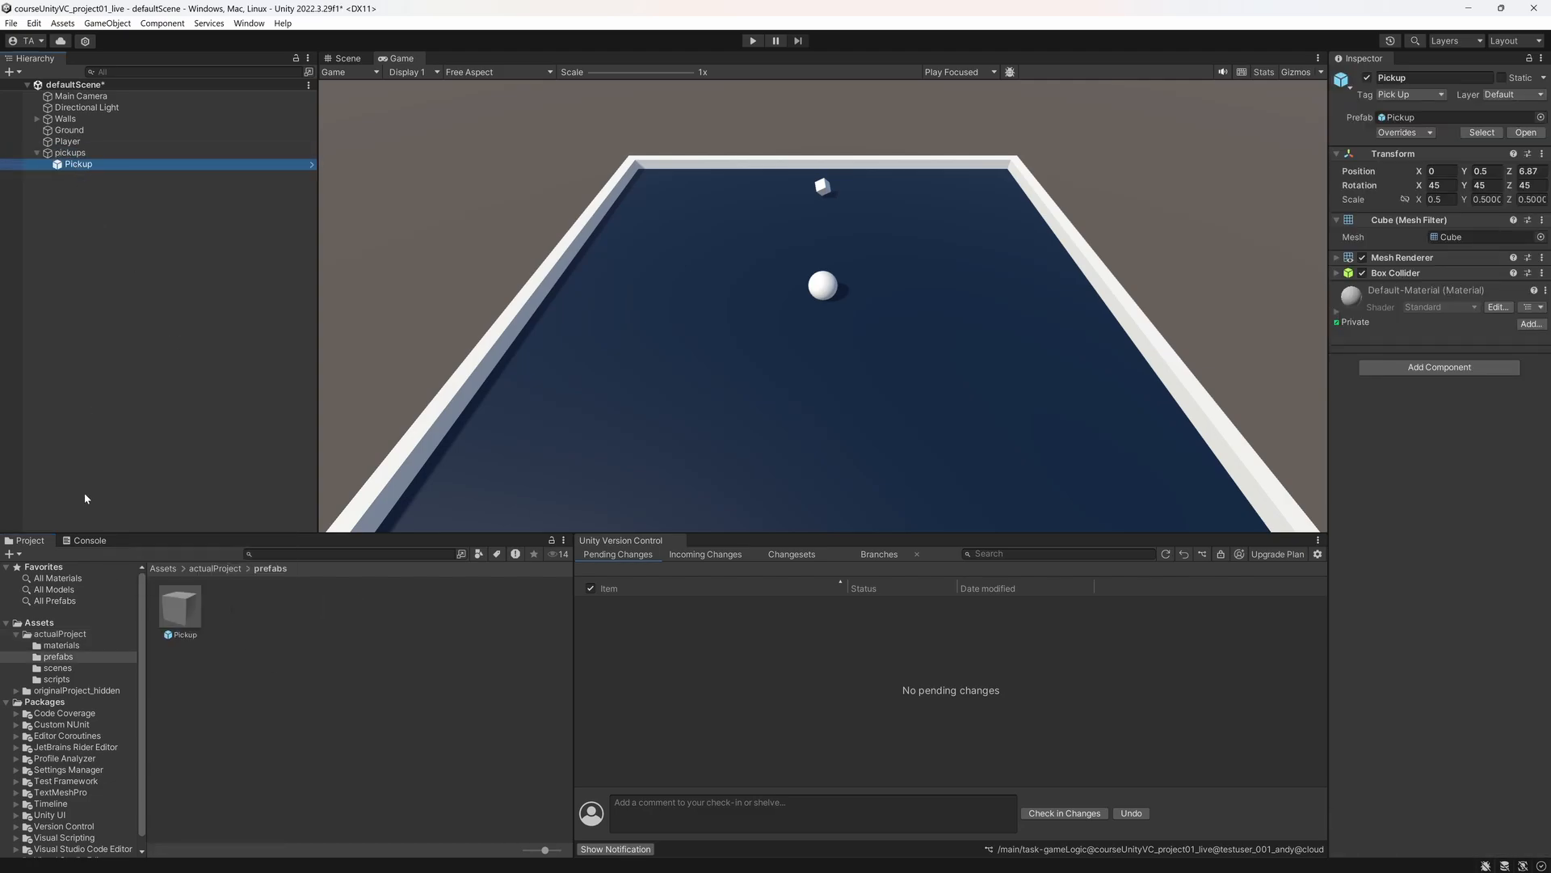
Step: Add another Pickup prefab instance under the pickups object and duplicate it five times
{"action": "left_click_drag", "start_coordinate": [179, 607], "coordinate": [74, 153]}
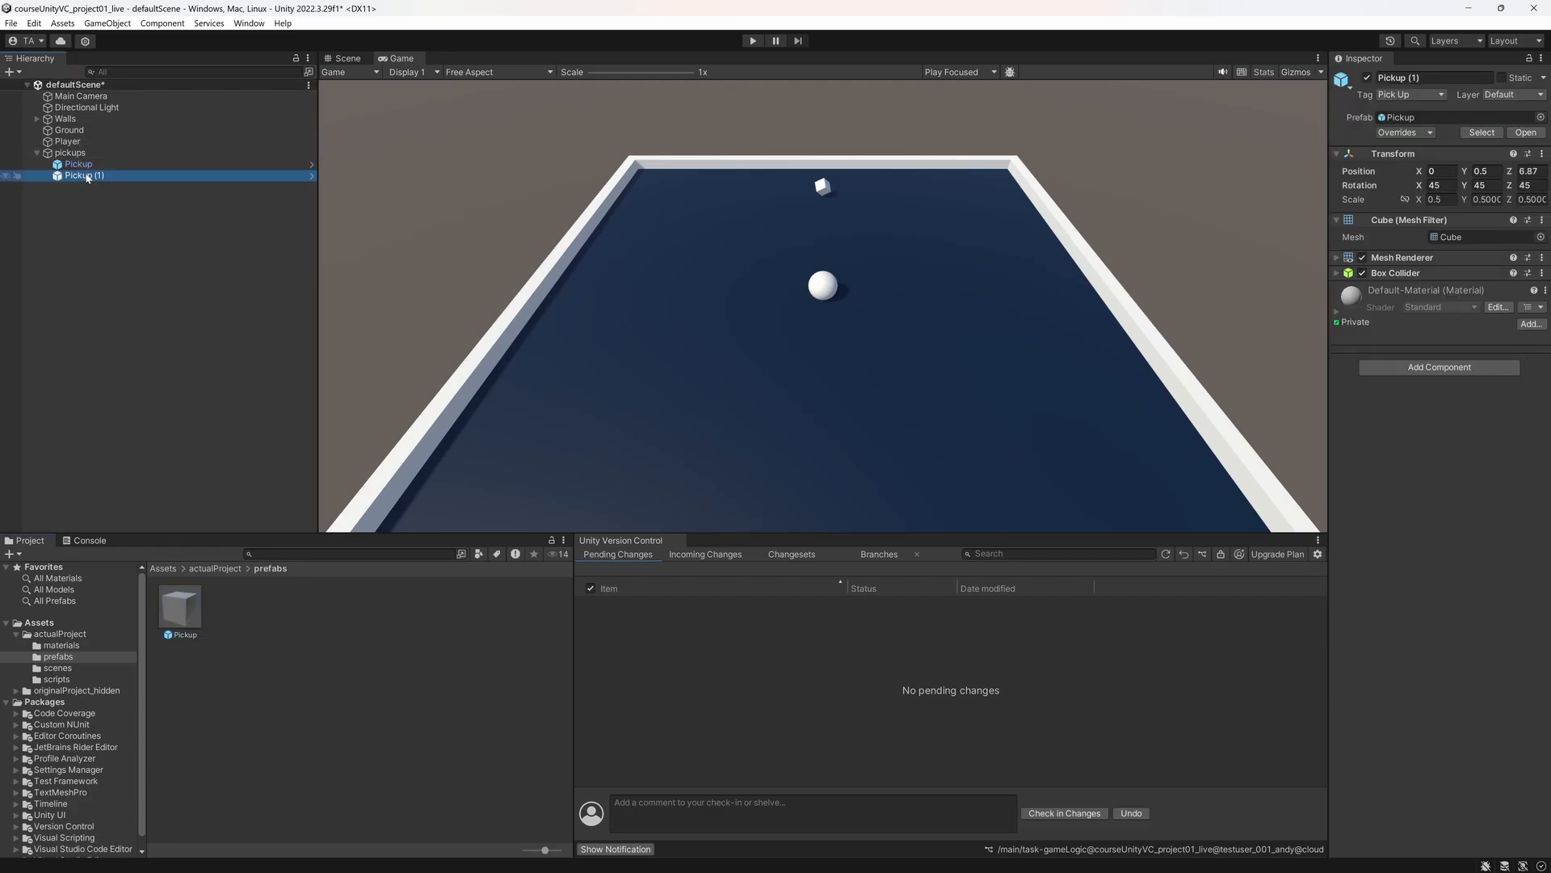
{"action": "key", "text": "ctrl+d"}
{"action": "key", "text": "ctrl+d"}
{"action": "key", "text": "ctrl+d"}
{"action": "key", "text": "ctrl+d"}
{"action": "key", "text": "ctrl+d"}
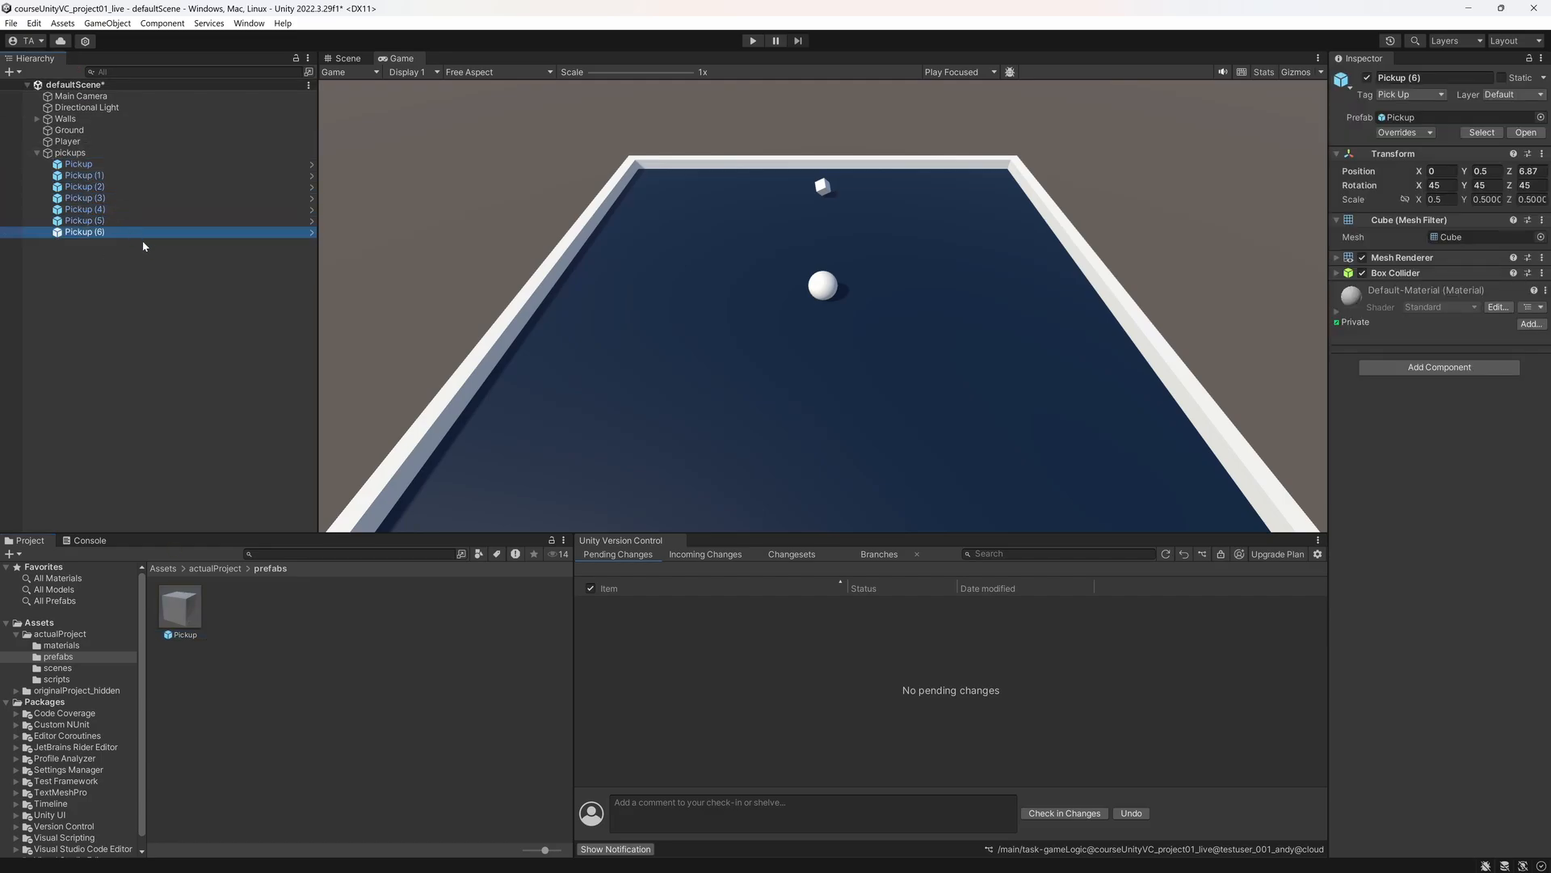
Step: Show Pickup (1) in the Scene view from above and switch the transform handles from local to global orientation
{"action": "left_click", "coordinate": [109, 176]}
{"action": "left_click", "coordinate": [347, 59]}
{"action": "left_click", "coordinate": [1289, 102]}
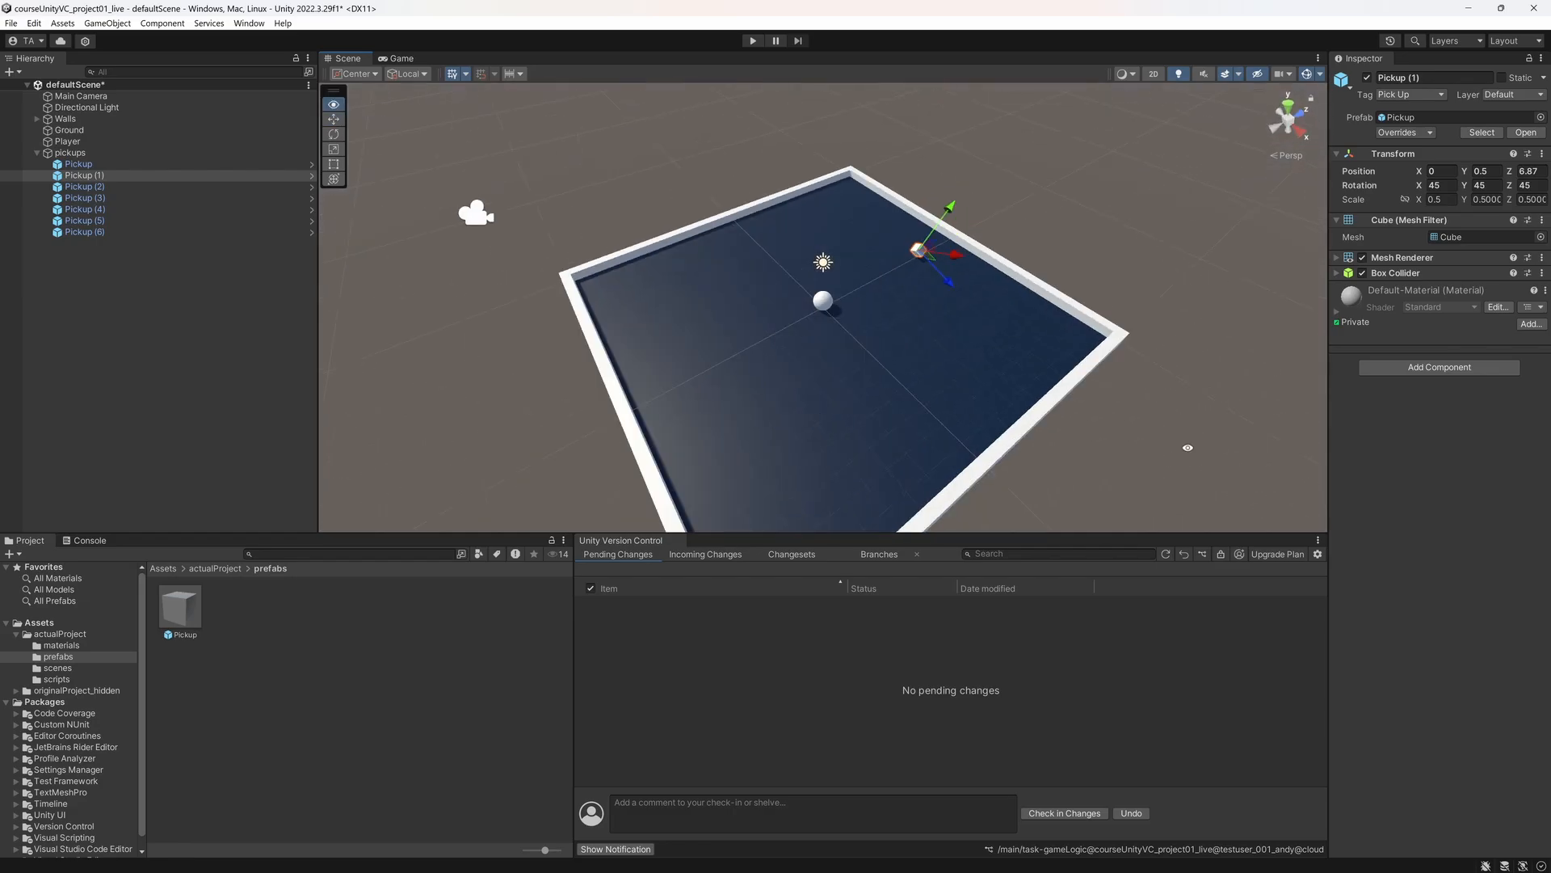
{"action": "scroll", "coordinate": [925, 421], "scroll_direction": "up", "scroll_amount": 5}
{"action": "middle_click_drag", "start_coordinate": [808, 234], "coordinate": [802, 330]}
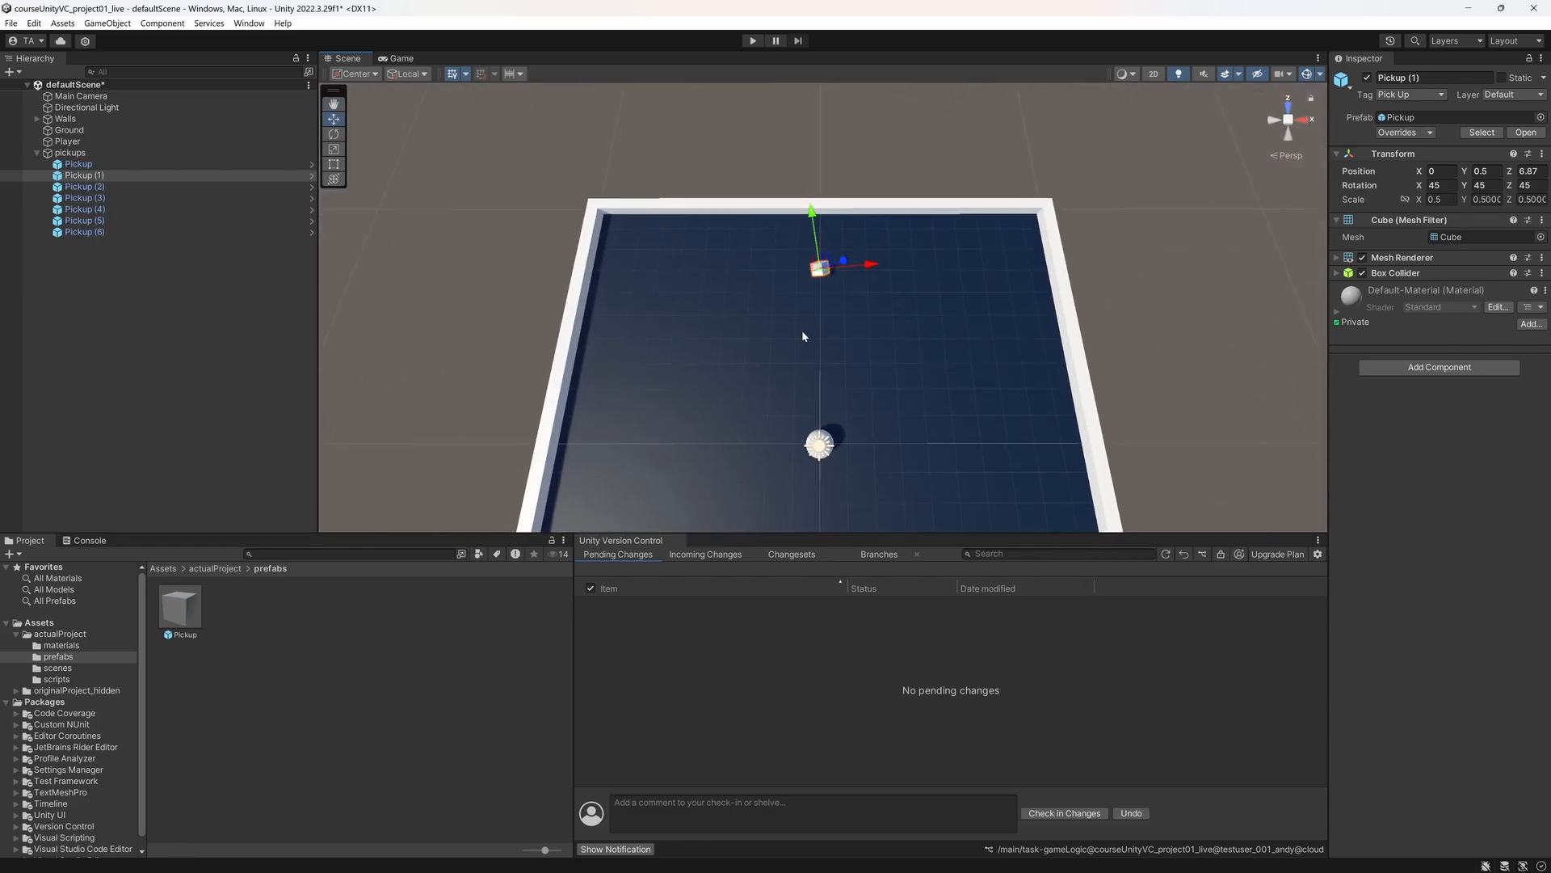
{"action": "left_click", "coordinate": [408, 74]}
{"action": "left_click", "coordinate": [418, 93]}
Step: Spread the stacked pickups into a ring around the player, adding one more duplicate to complete it, and show the result in the Game view
{"action": "left_click_drag", "start_coordinate": [823, 271], "coordinate": [679, 443]}
{"action": "left_click", "coordinate": [821, 270]}
{"action": "middle_click_drag", "start_coordinate": [763, 399], "coordinate": [763, 250]}
{"action": "left_click", "coordinate": [820, 141]}
{"action": "left_click_drag", "start_coordinate": [829, 150], "coordinate": [737, 405]}
{"action": "left_click", "coordinate": [821, 141]}
{"action": "left_click_drag", "start_coordinate": [823, 143], "coordinate": [960, 373]}
{"action": "left_click", "coordinate": [97, 222]}
{"action": "left_click", "coordinate": [821, 141]}
{"action": "left_click_drag", "start_coordinate": [823, 142], "coordinate": [936, 204]}
{"action": "key", "text": "ctrl+d"}
{"action": "left_click", "coordinate": [396, 58]}
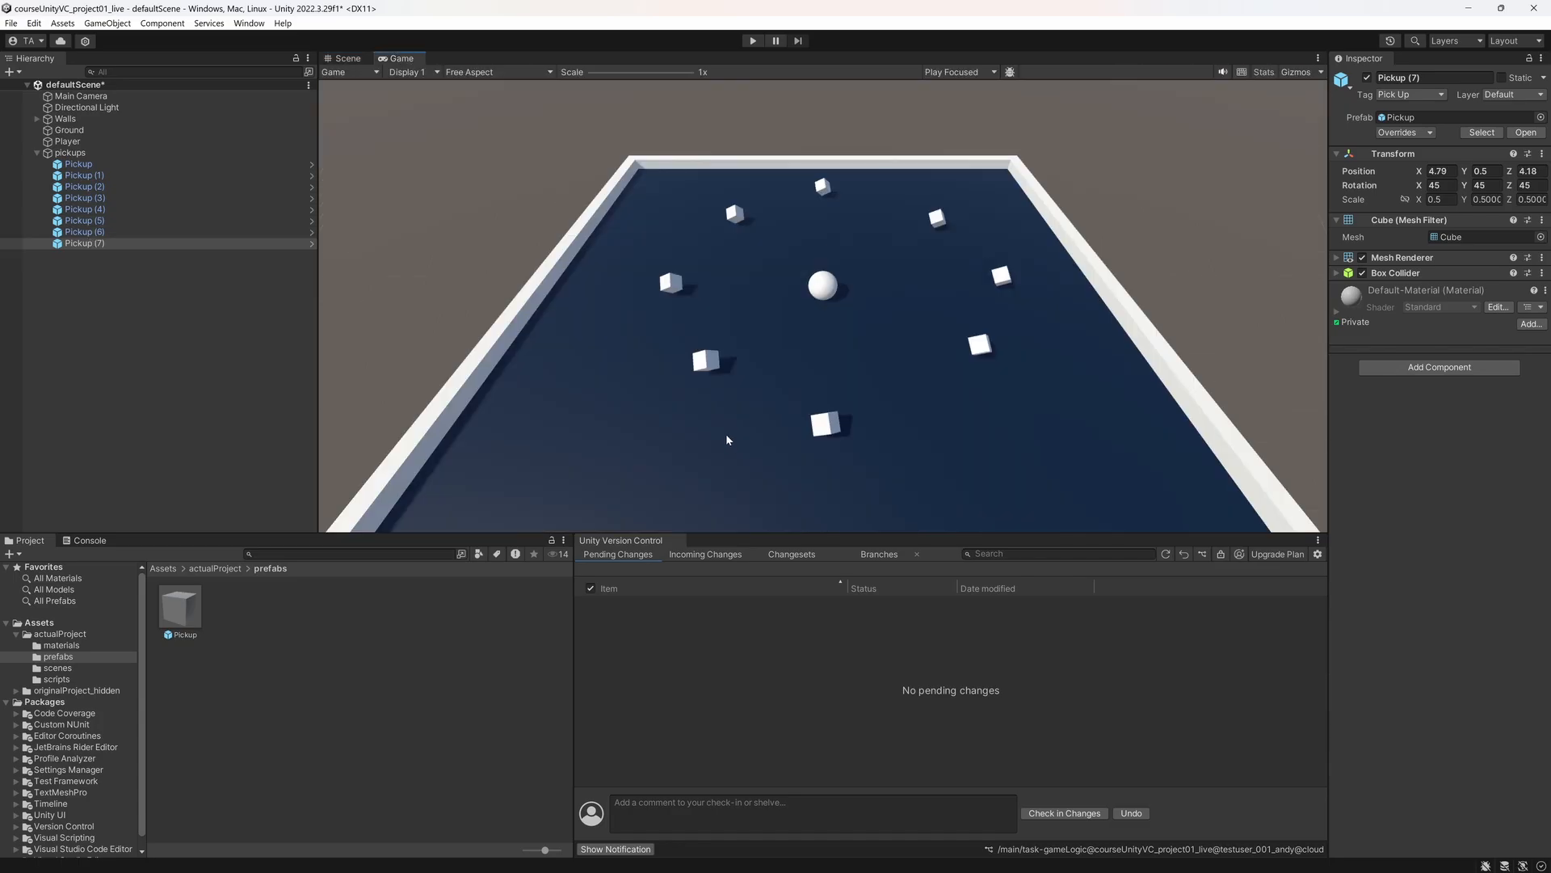
Step: Play-test the level by rolling the player ball through every pickup in the ring, and end play mode
{"action": "left_click", "coordinate": [752, 40]}
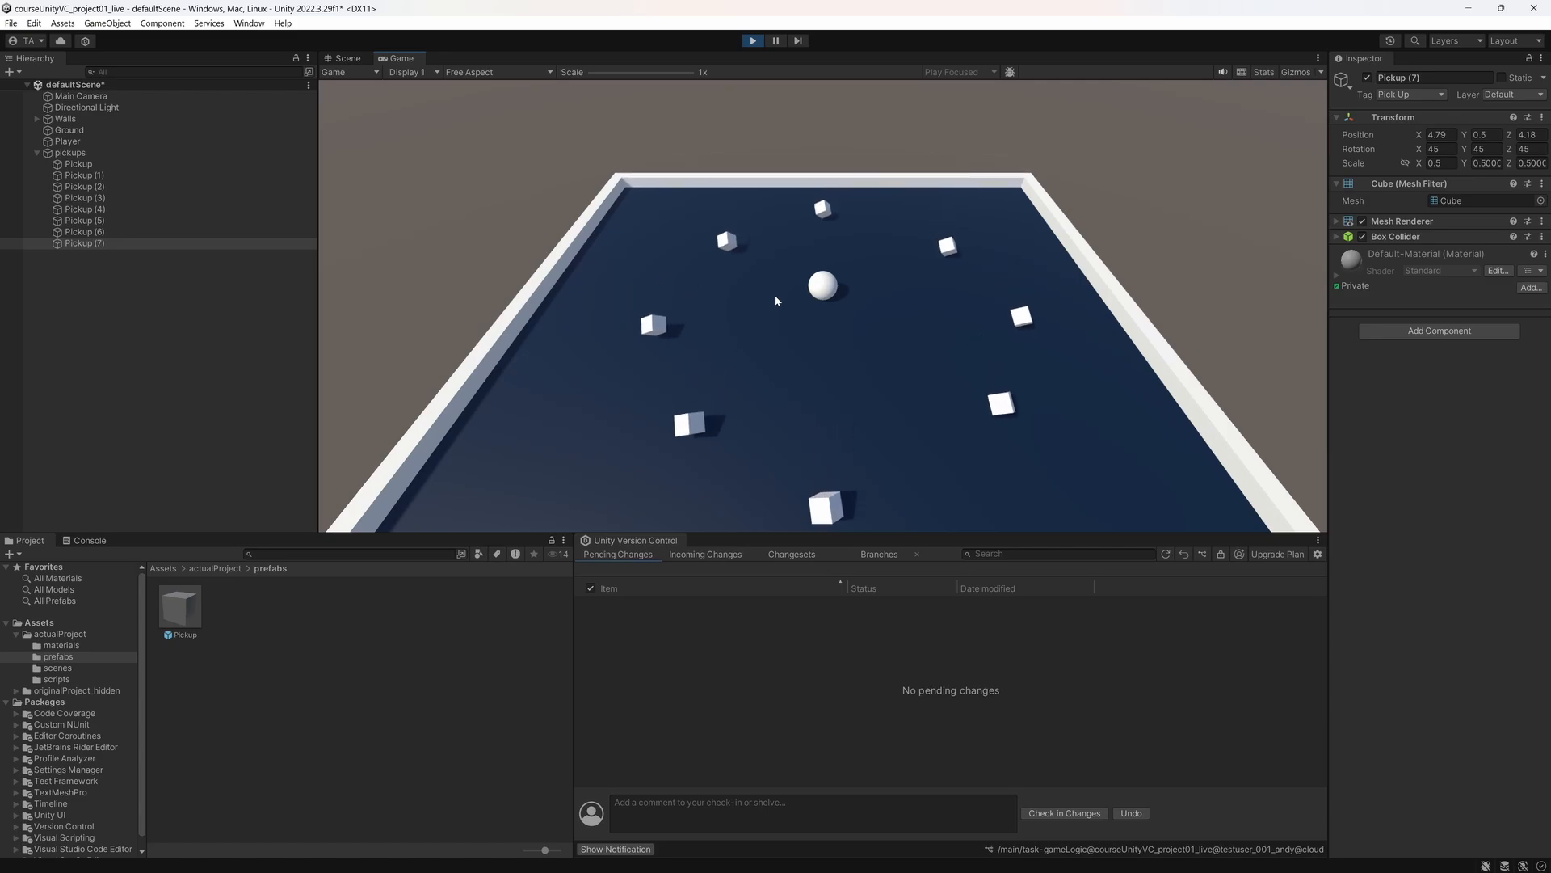
{"action": "key", "text": "w"}
{"action": "key", "text": "a"}
{"action": "key", "text": "s"}
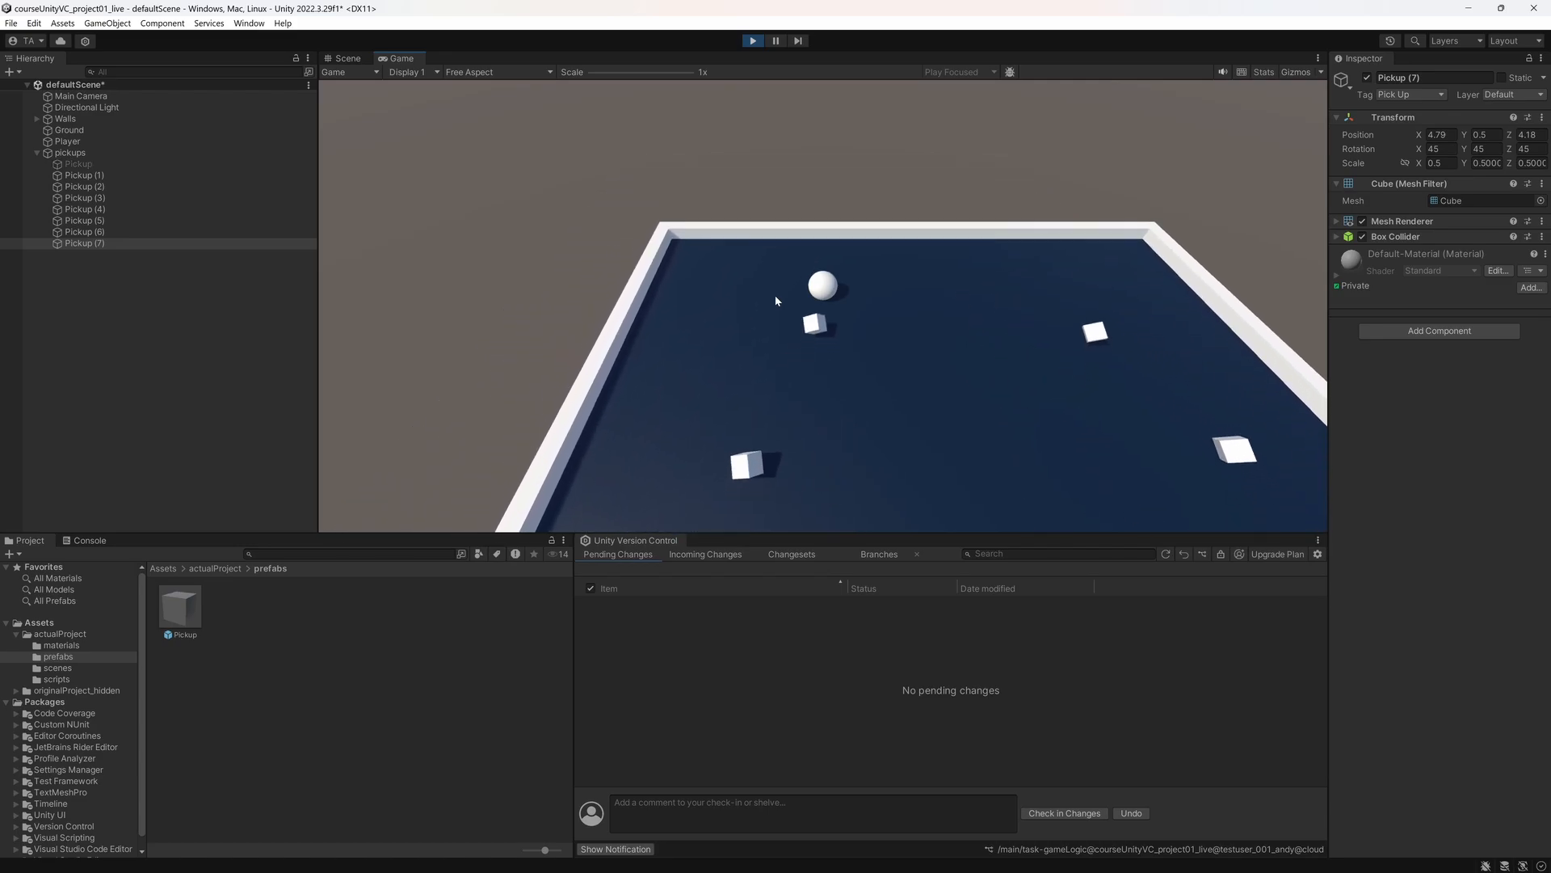
{"action": "key", "text": "a"}
{"action": "key", "text": "d"}
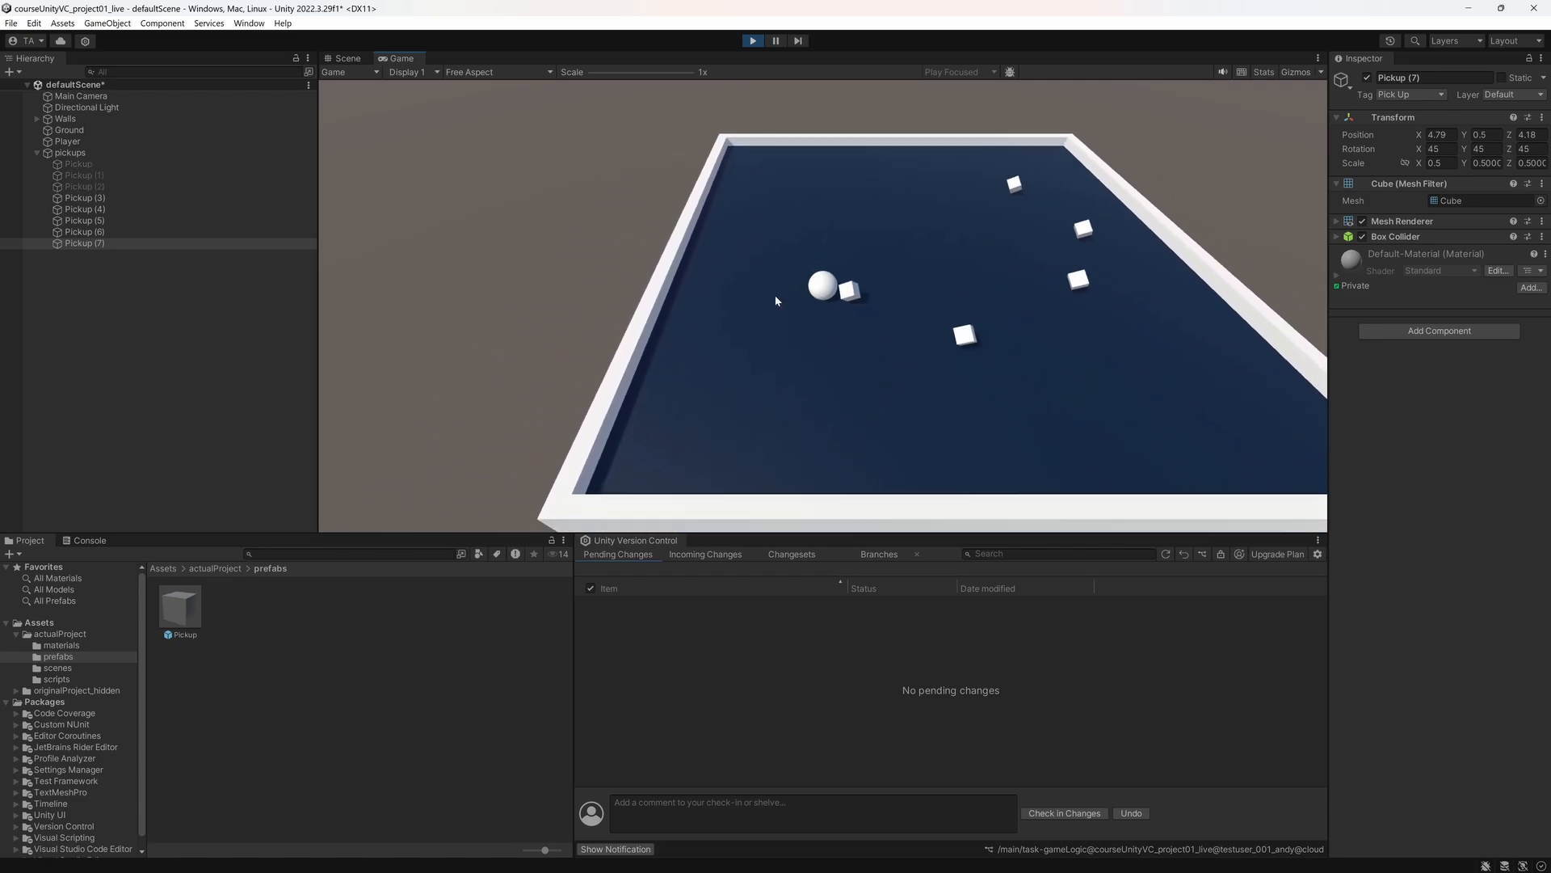
{"action": "key", "text": "w"}
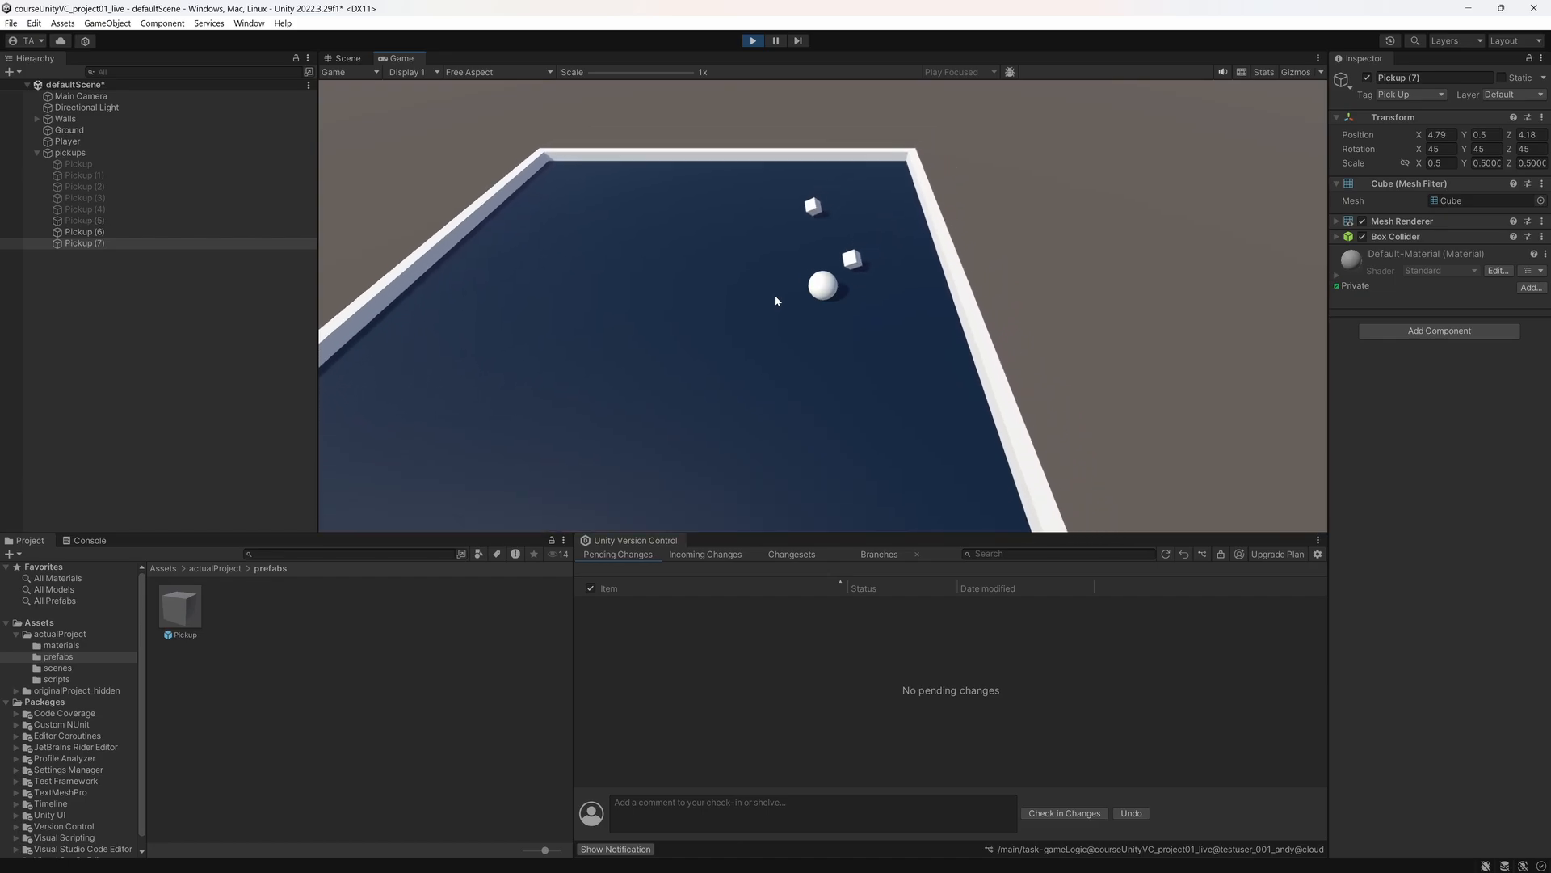
{"action": "key", "text": "a"}
{"action": "key", "text": "s"}
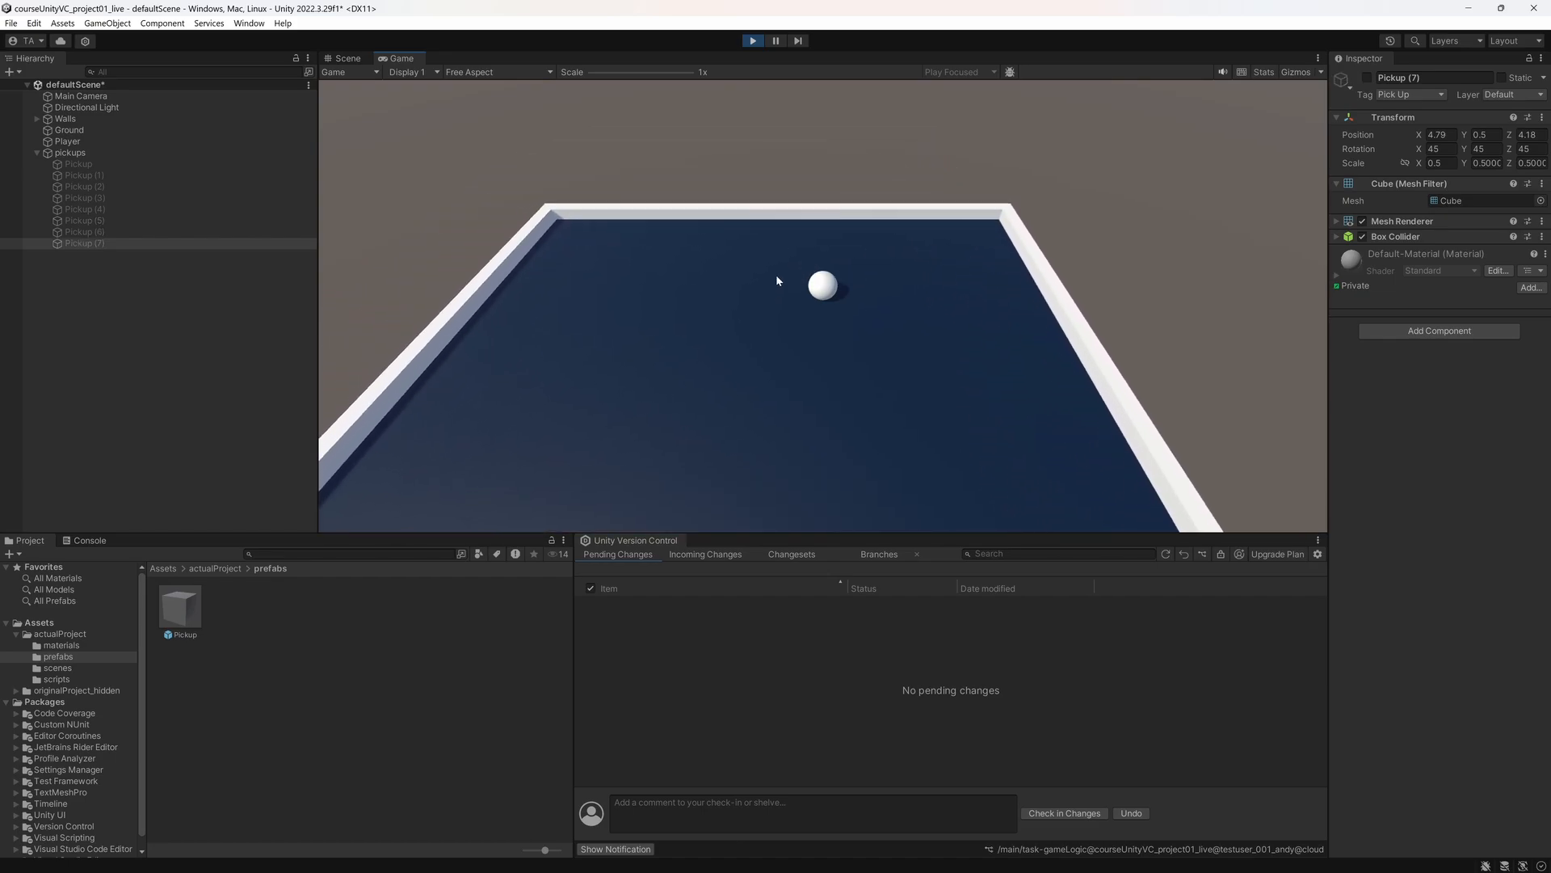
{"action": "left_click", "coordinate": [754, 43]}
Step: Save the scene and review the differences of defaultScene.unity against its last checked-in version
{"action": "key", "text": "ctrl+s"}
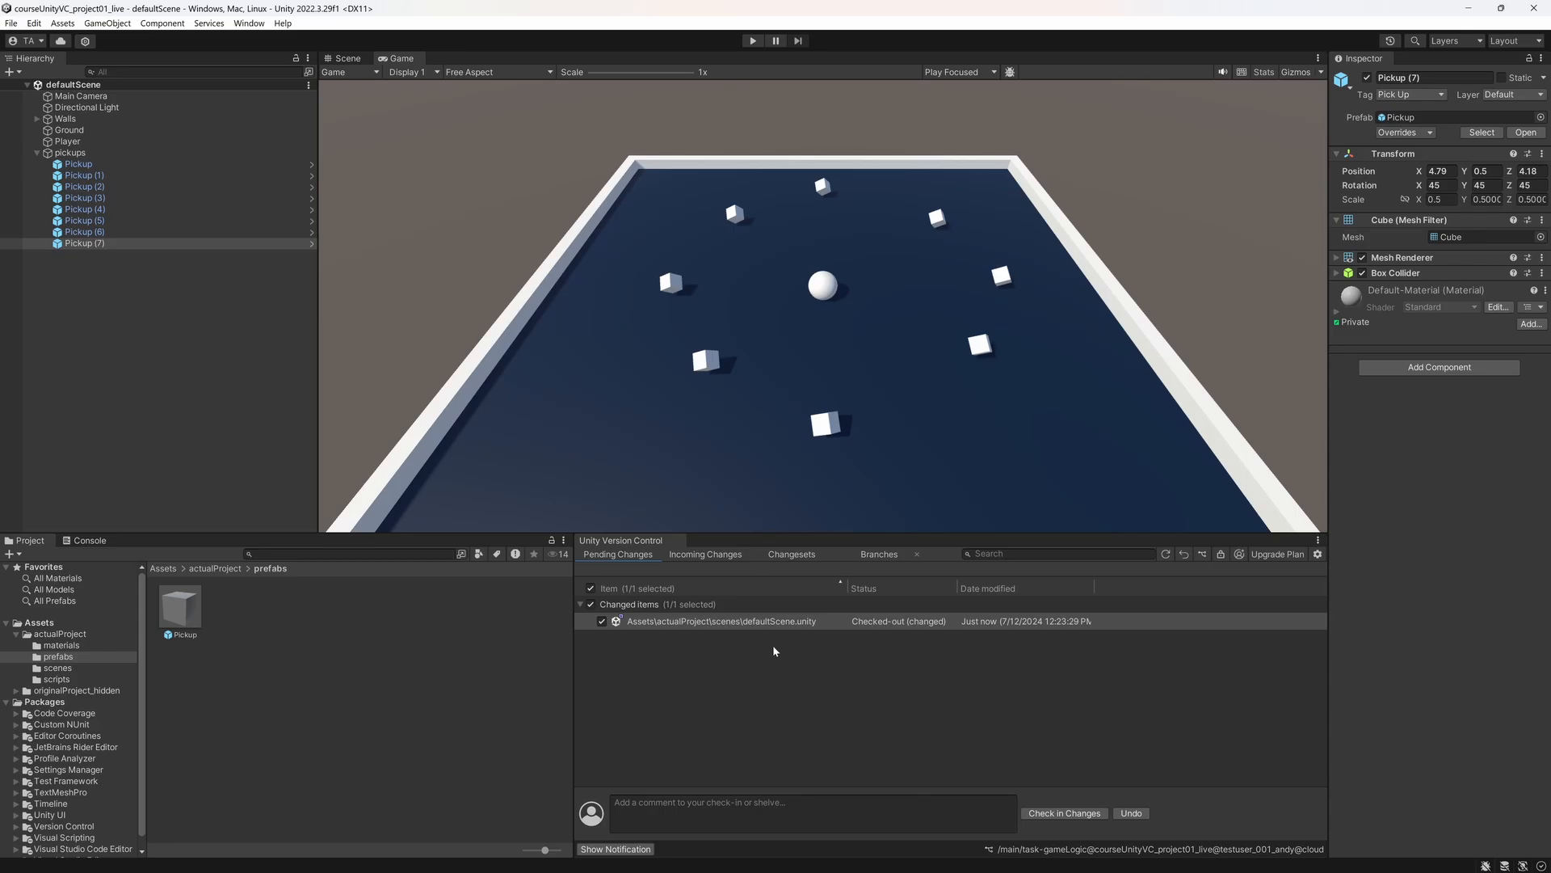
{"action": "left_click", "coordinate": [775, 623]}
{"action": "right_click", "coordinate": [776, 622]}
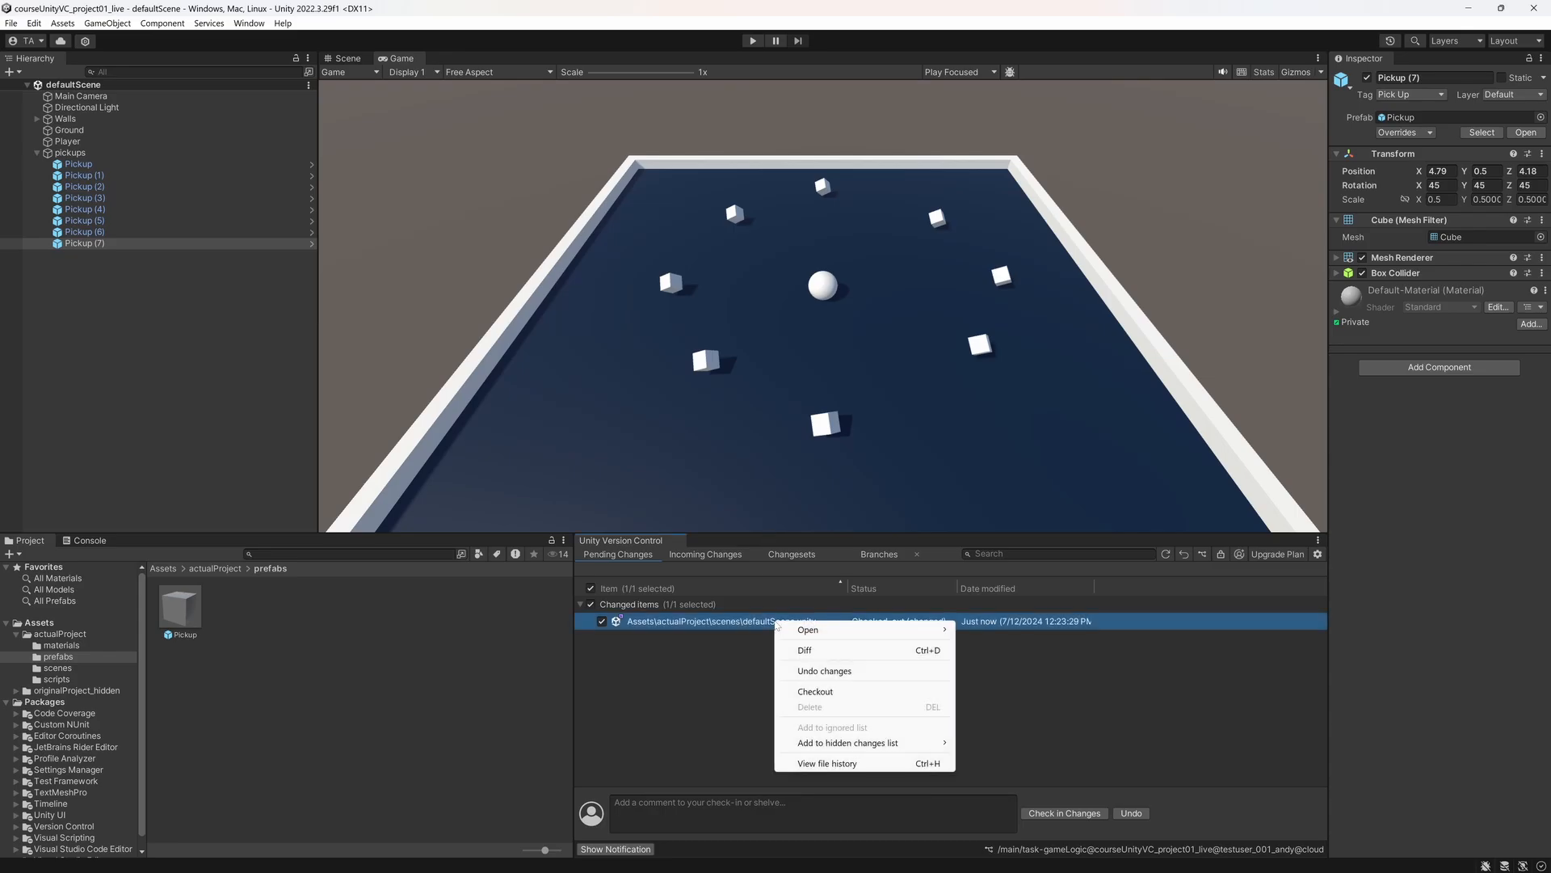
{"action": "left_click", "coordinate": [865, 653]}
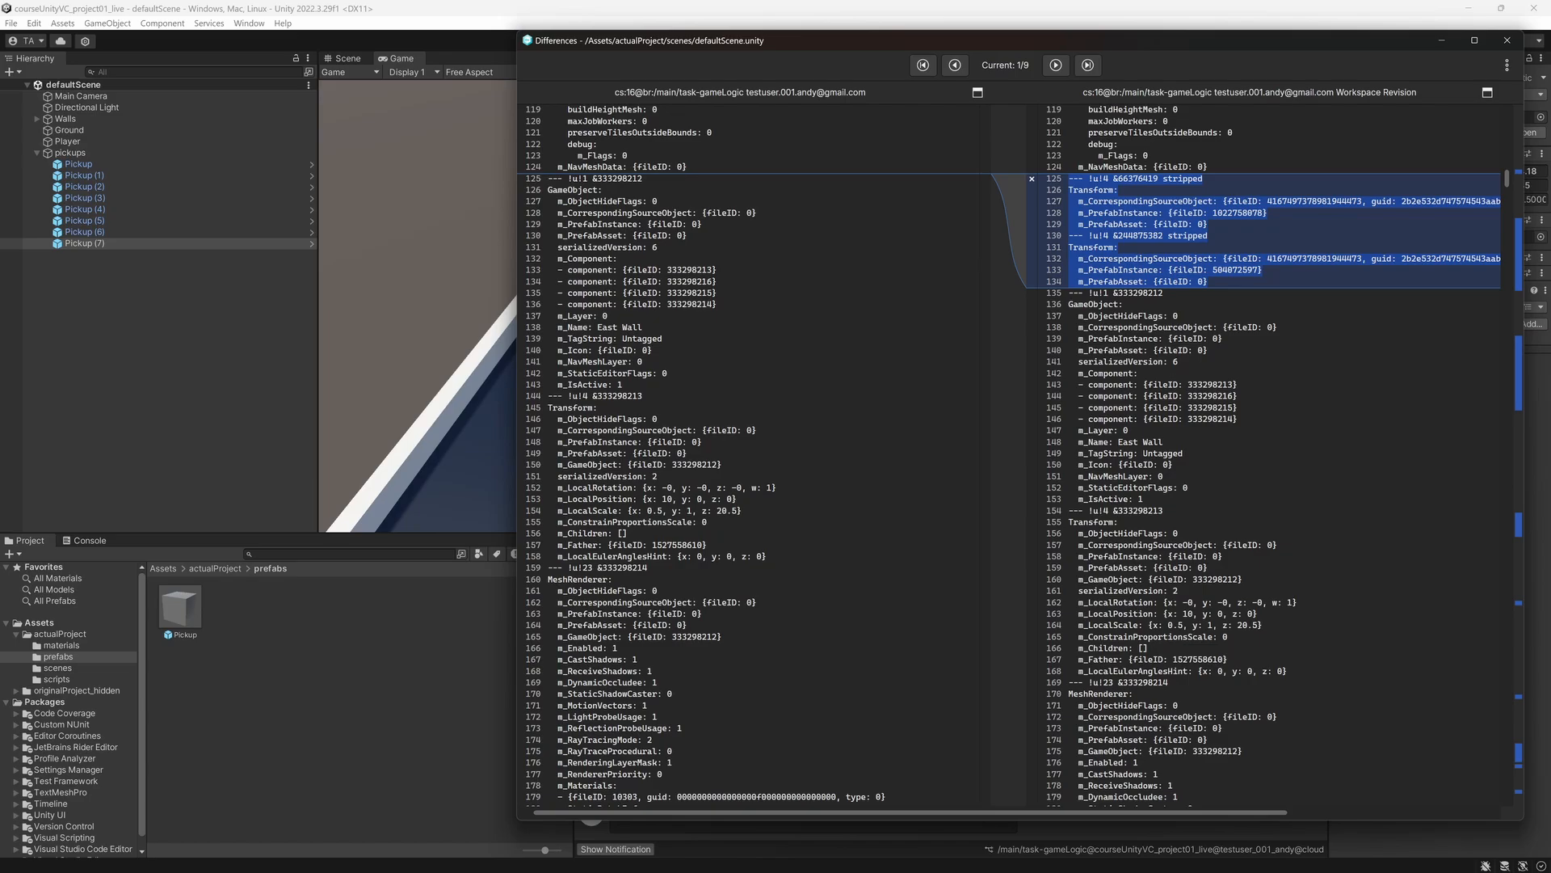
{"action": "left_click_drag", "start_coordinate": [1508, 184], "coordinate": [1468, 737]}
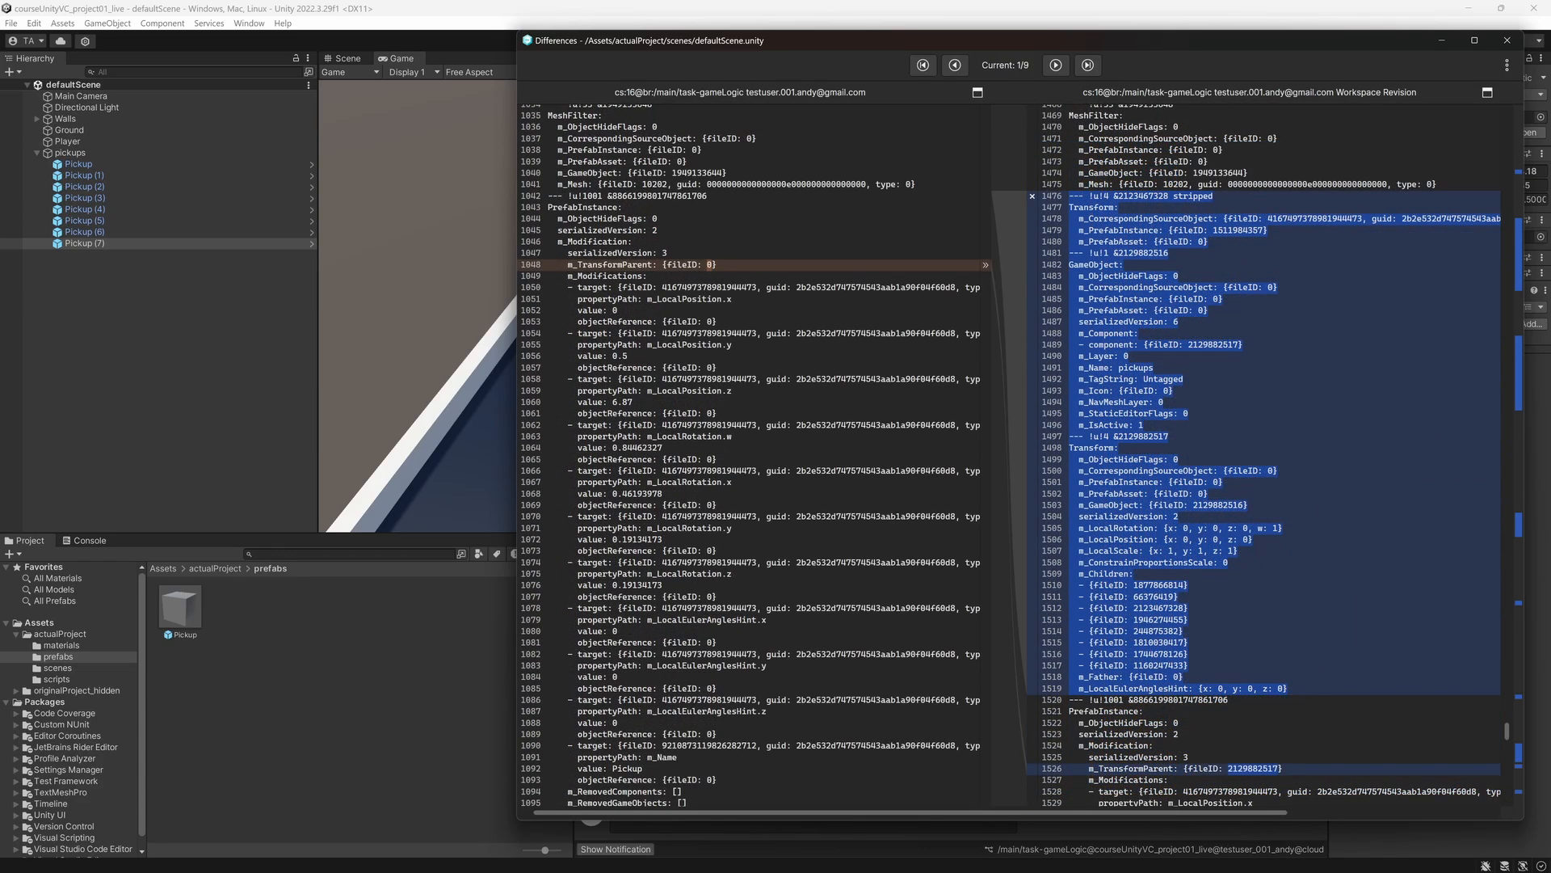
{"action": "left_click", "coordinate": [1509, 42]}
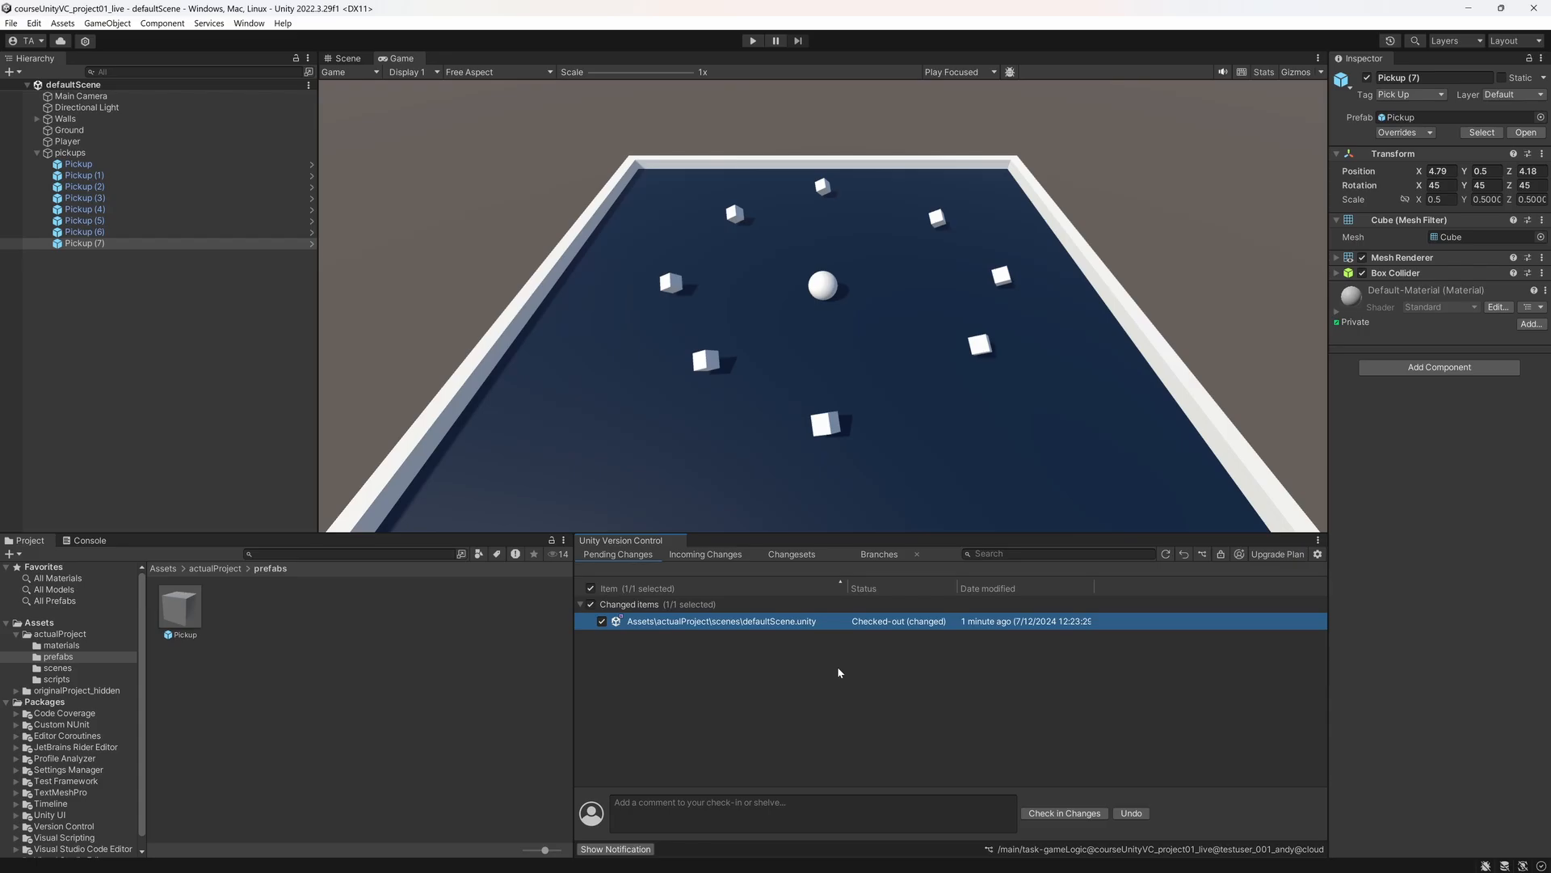
Step: Check in the defaultScene.unity change with the comment "adds more pickups to the level"
{"action": "left_click", "coordinate": [715, 804]}
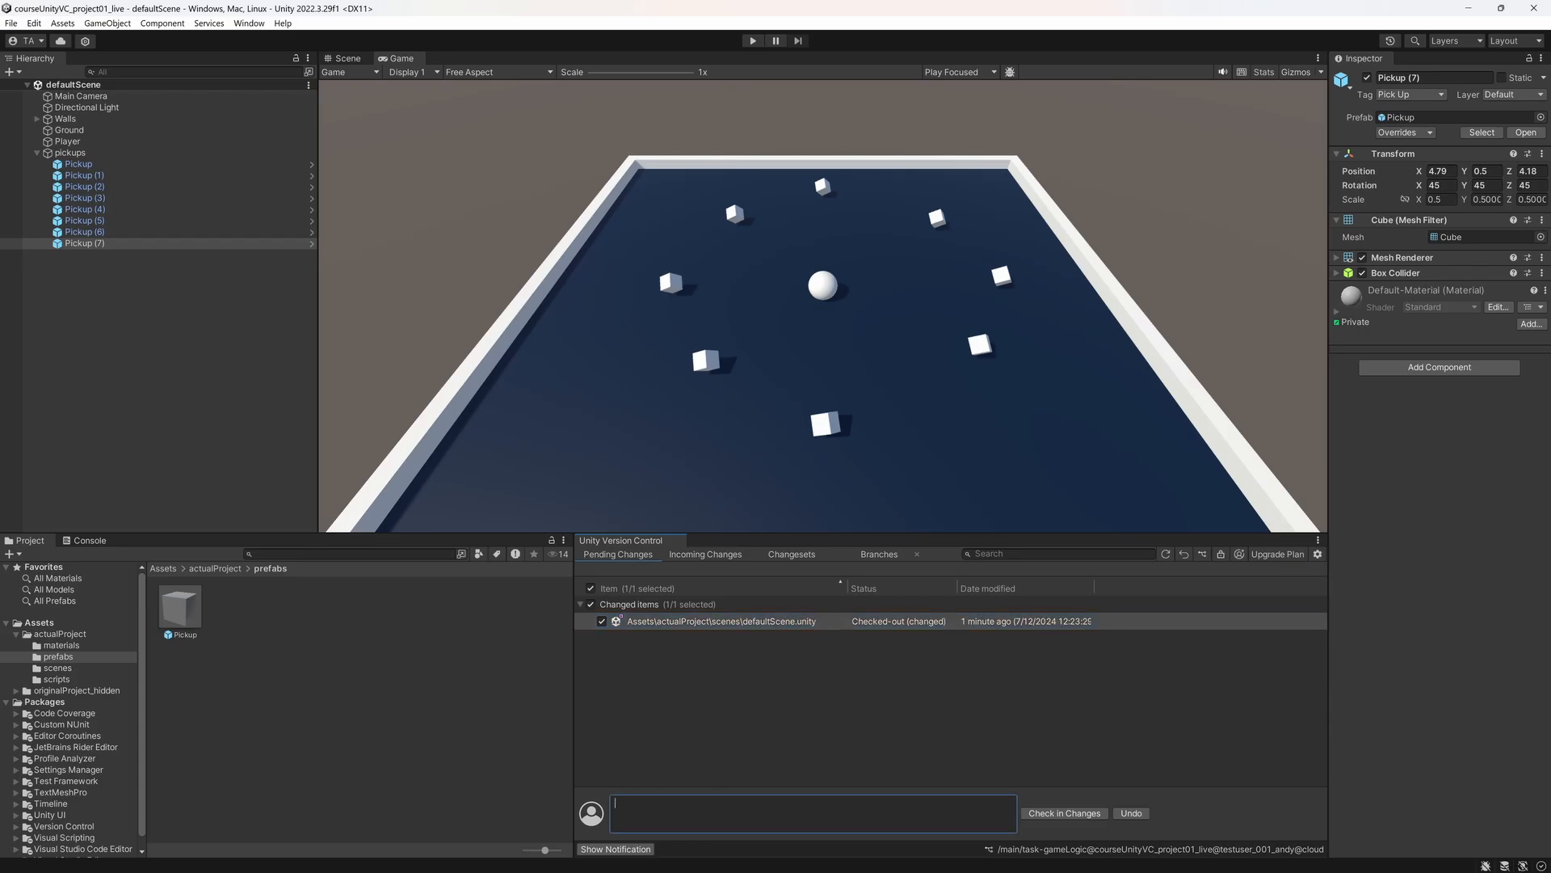
{"action": "type", "text": "adds more pickups to the level"}
{"action": "left_click", "coordinate": [1075, 814]}
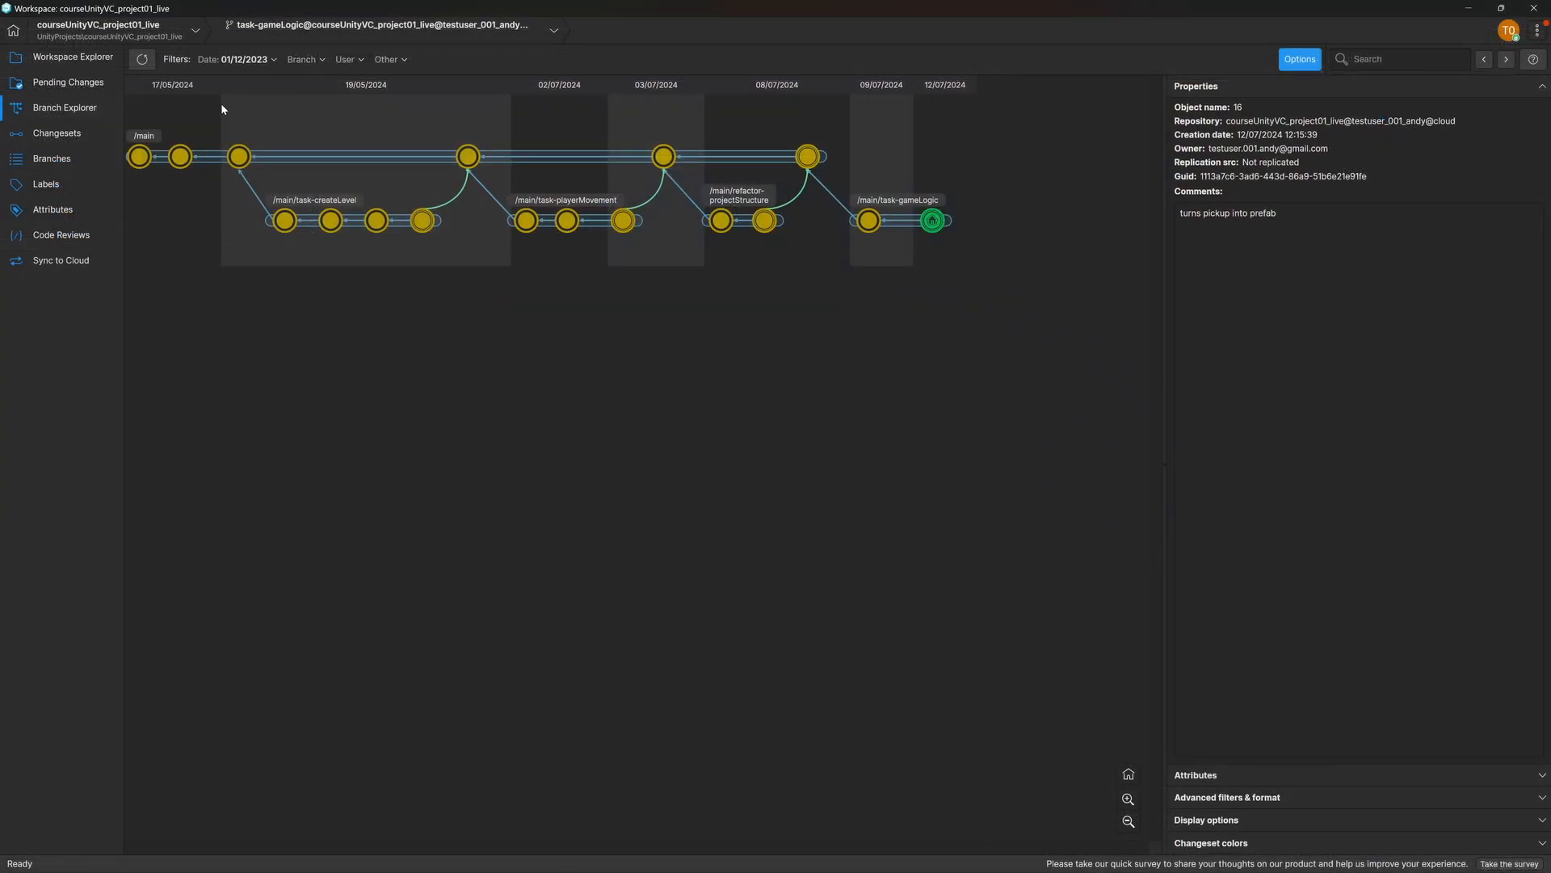
Step: Switch to the Unity Version Control desktop app, refresh the Branch Explorer and examine the three changesets on /main/task-gameLogic
{"action": "left_click", "coordinate": [142, 59]}
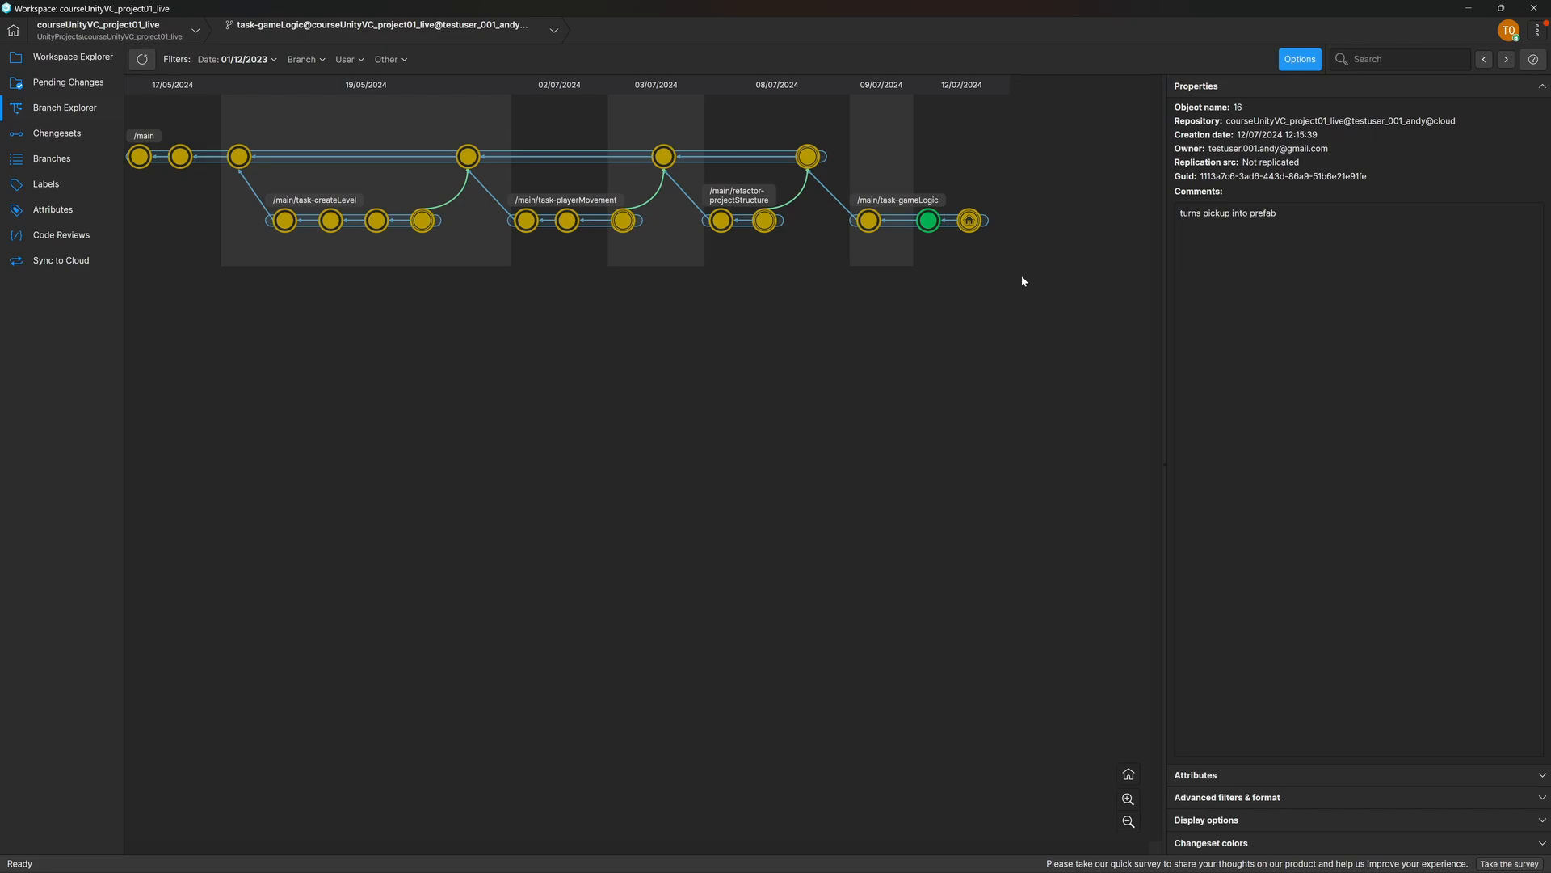
{"action": "left_click", "coordinate": [869, 222]}
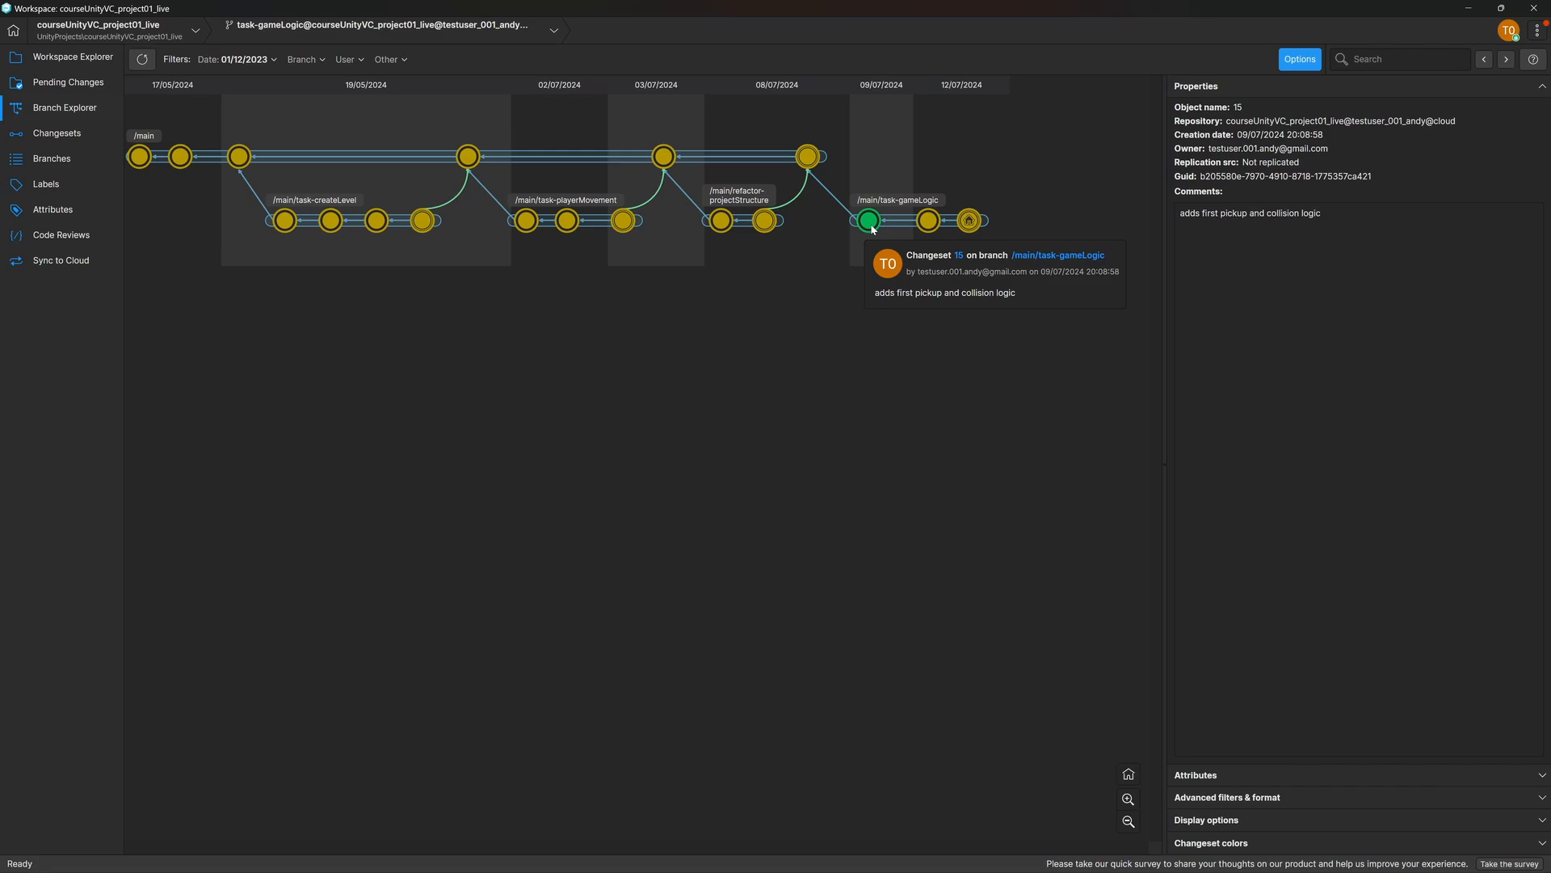
{"action": "left_click", "coordinate": [929, 227]}
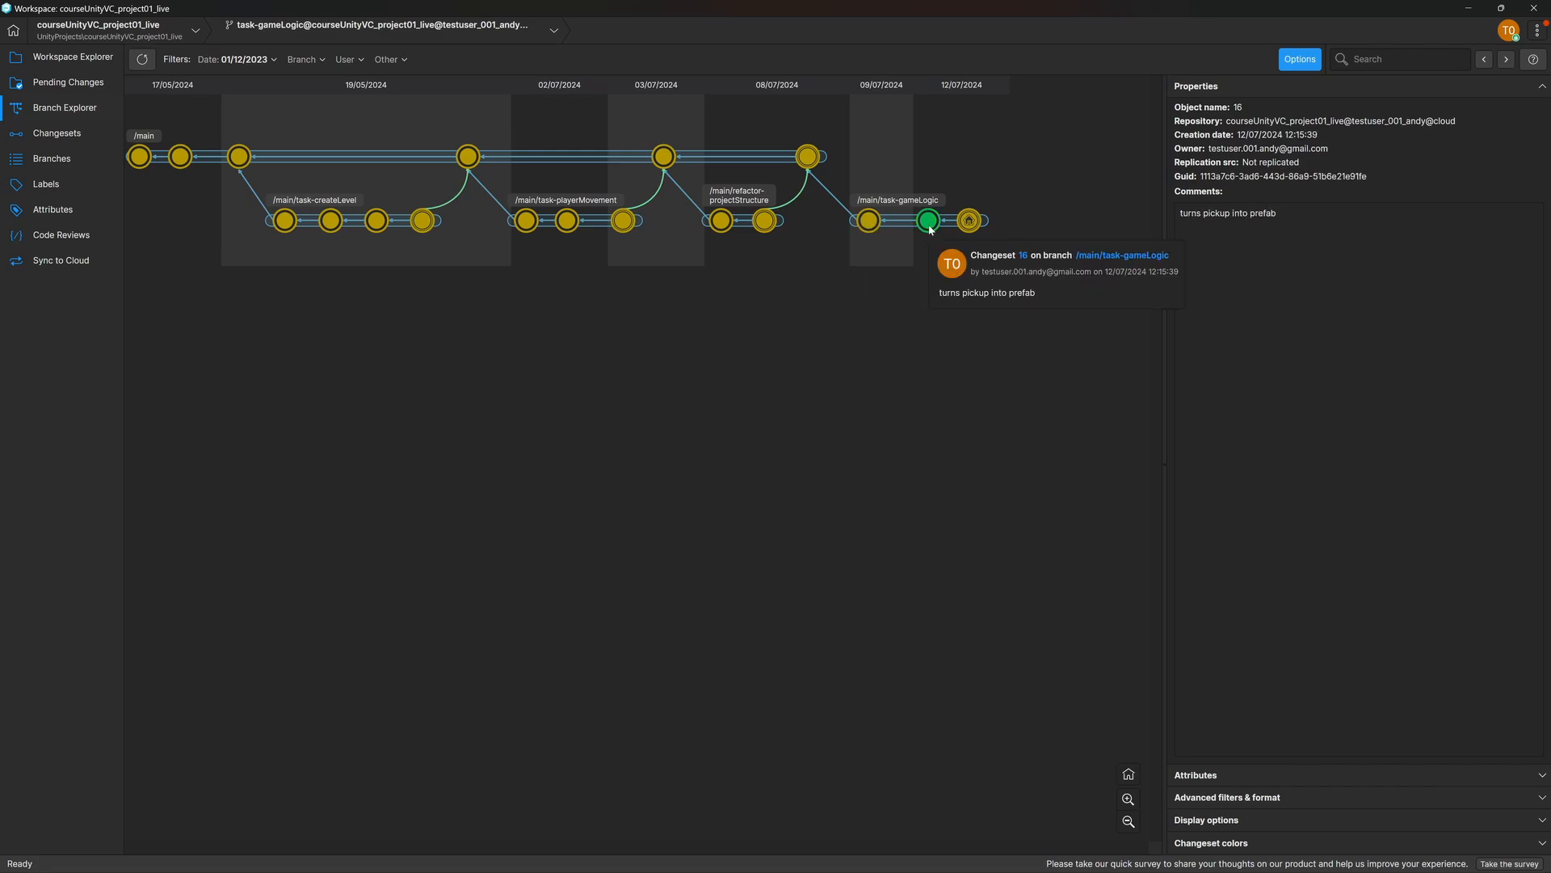
{"action": "left_click", "coordinate": [972, 225]}
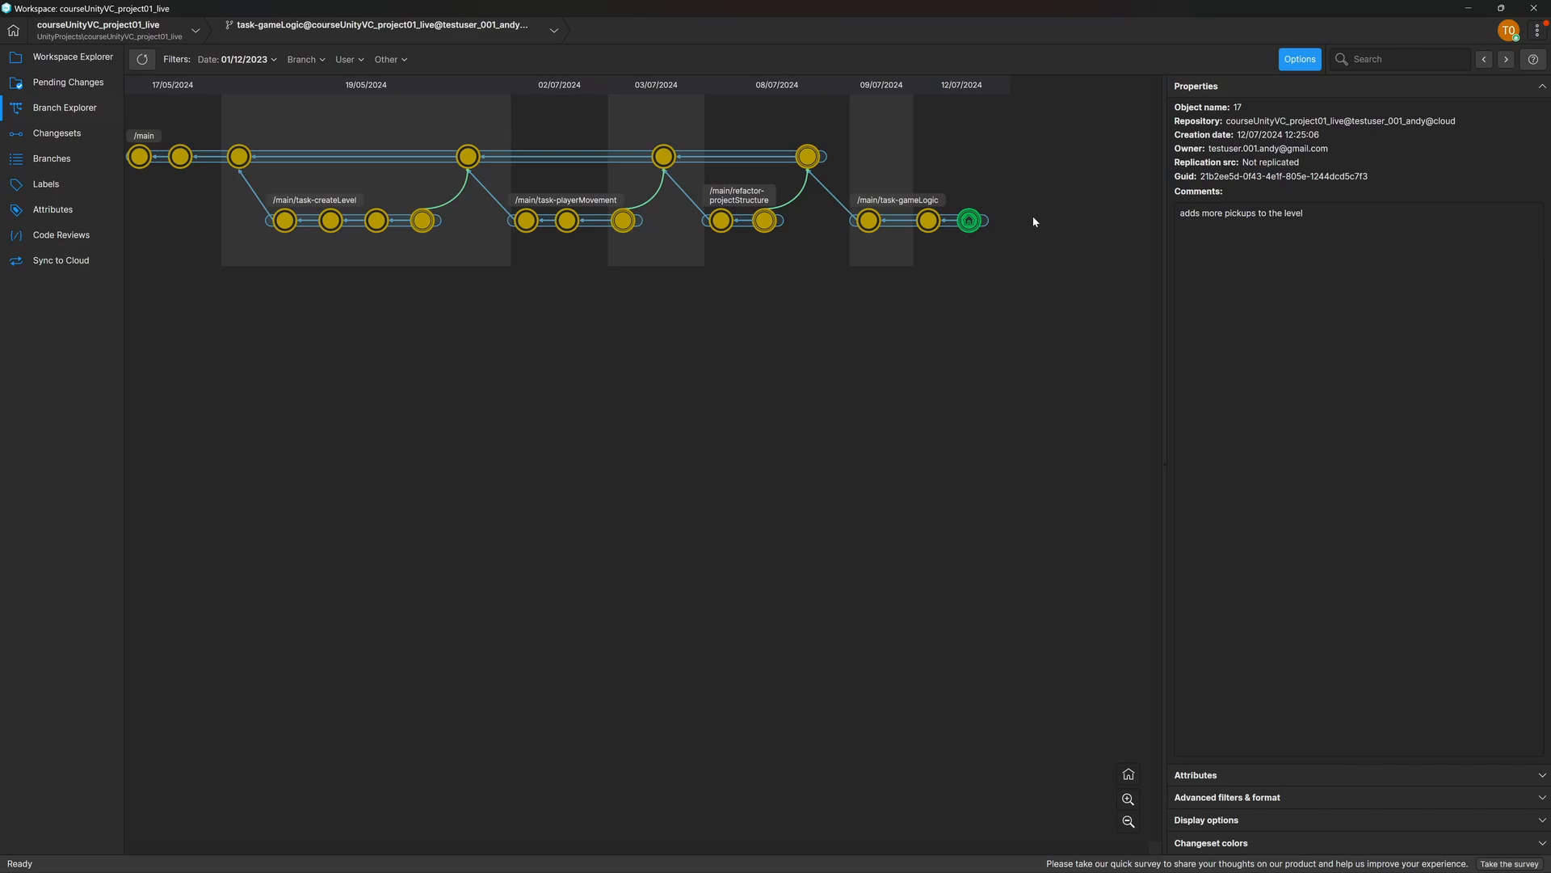
Step: Merge the latest changeset of /main/task-gameLogic into the /main branch and check in the merge
{"action": "right_click", "coordinate": [973, 222]}
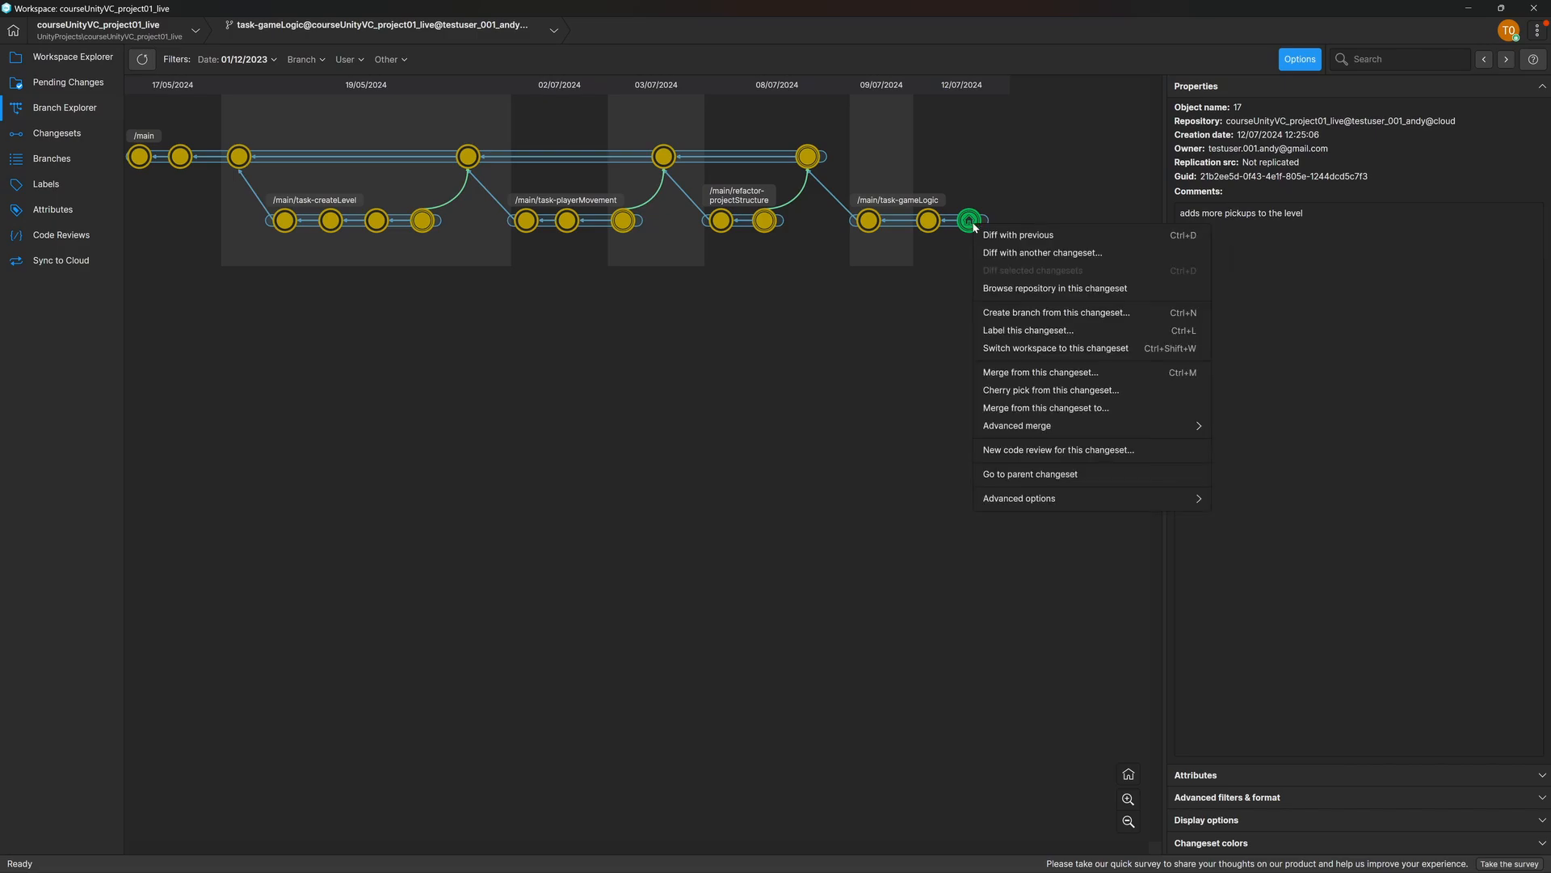
{"action": "left_click", "coordinate": [1132, 410]}
{"action": "left_click", "coordinate": [548, 382]}
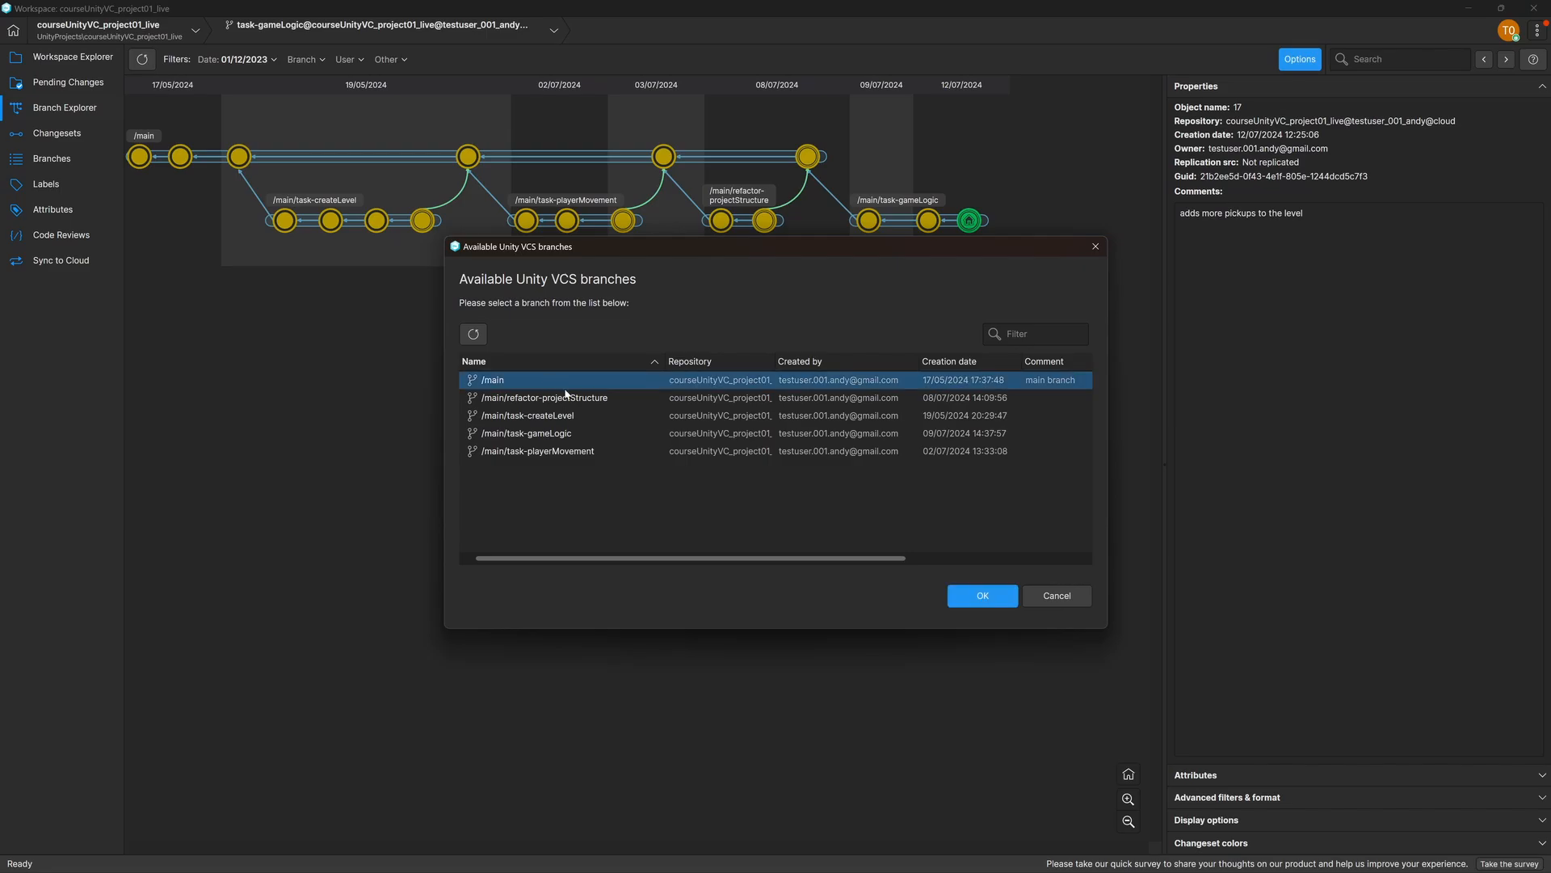
{"action": "left_click", "coordinate": [983, 595]}
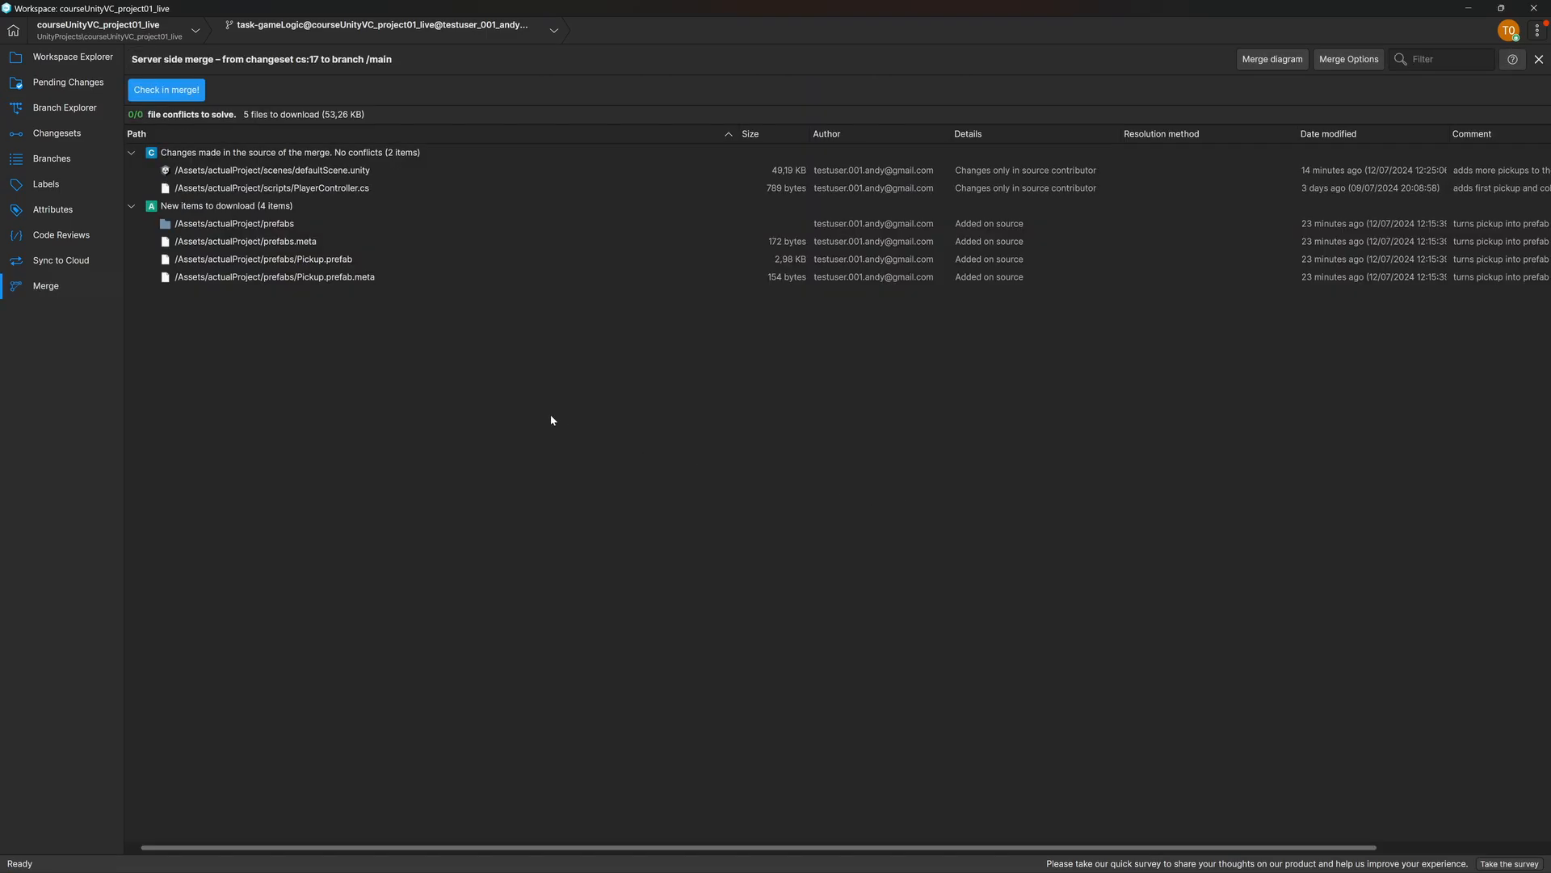
{"action": "left_click", "coordinate": [204, 91]}
{"action": "left_click", "coordinate": [921, 535]}
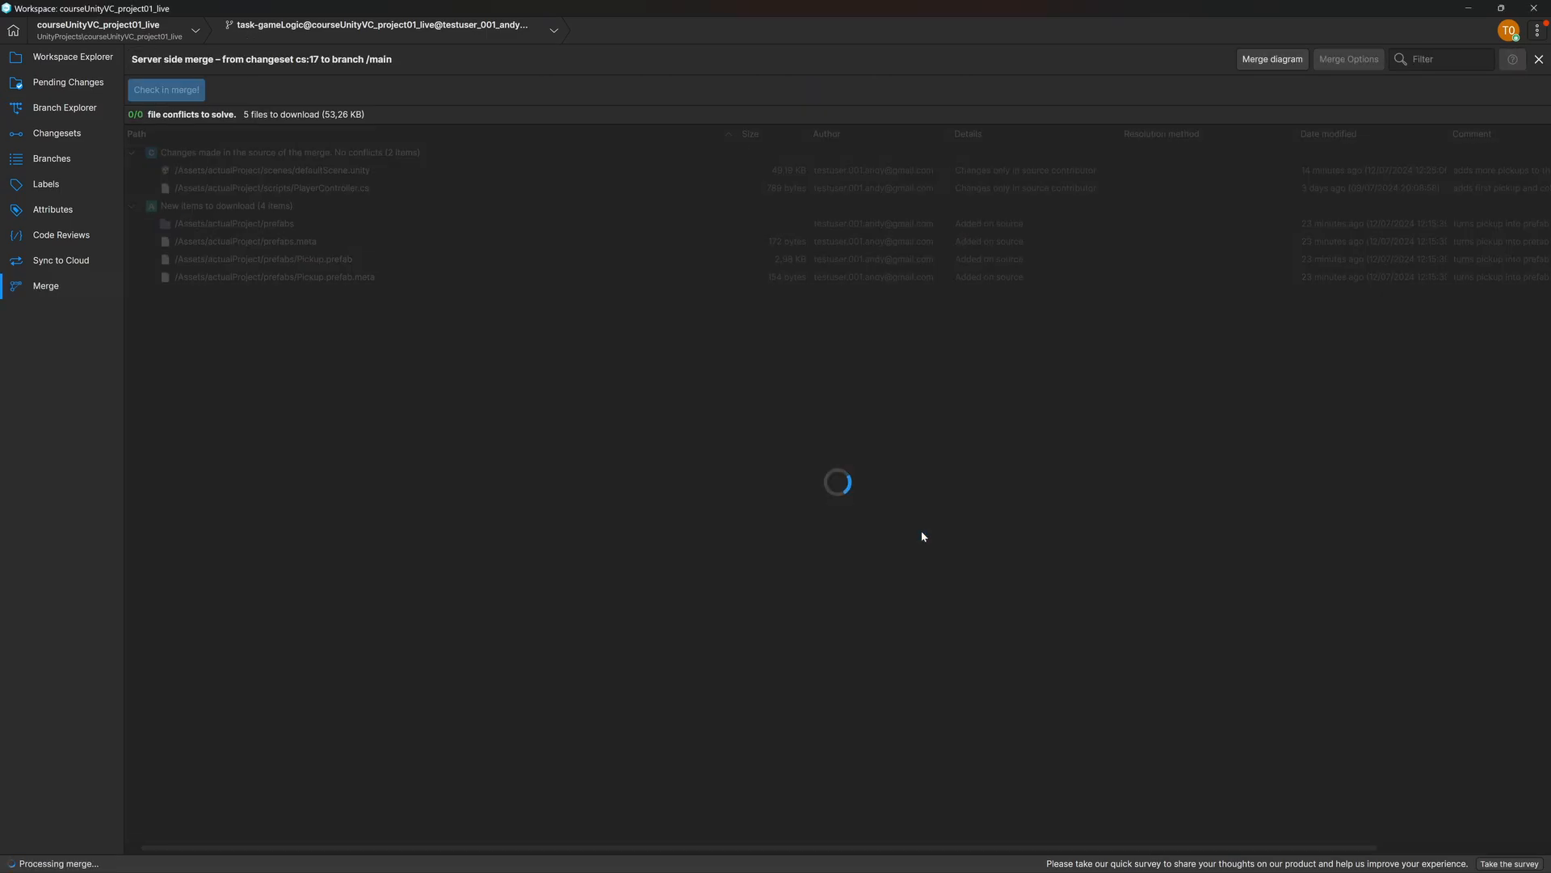
Step: Switch the workspace to the newest merged changeset on the /main branch
{"action": "left_click", "coordinate": [1010, 158]}
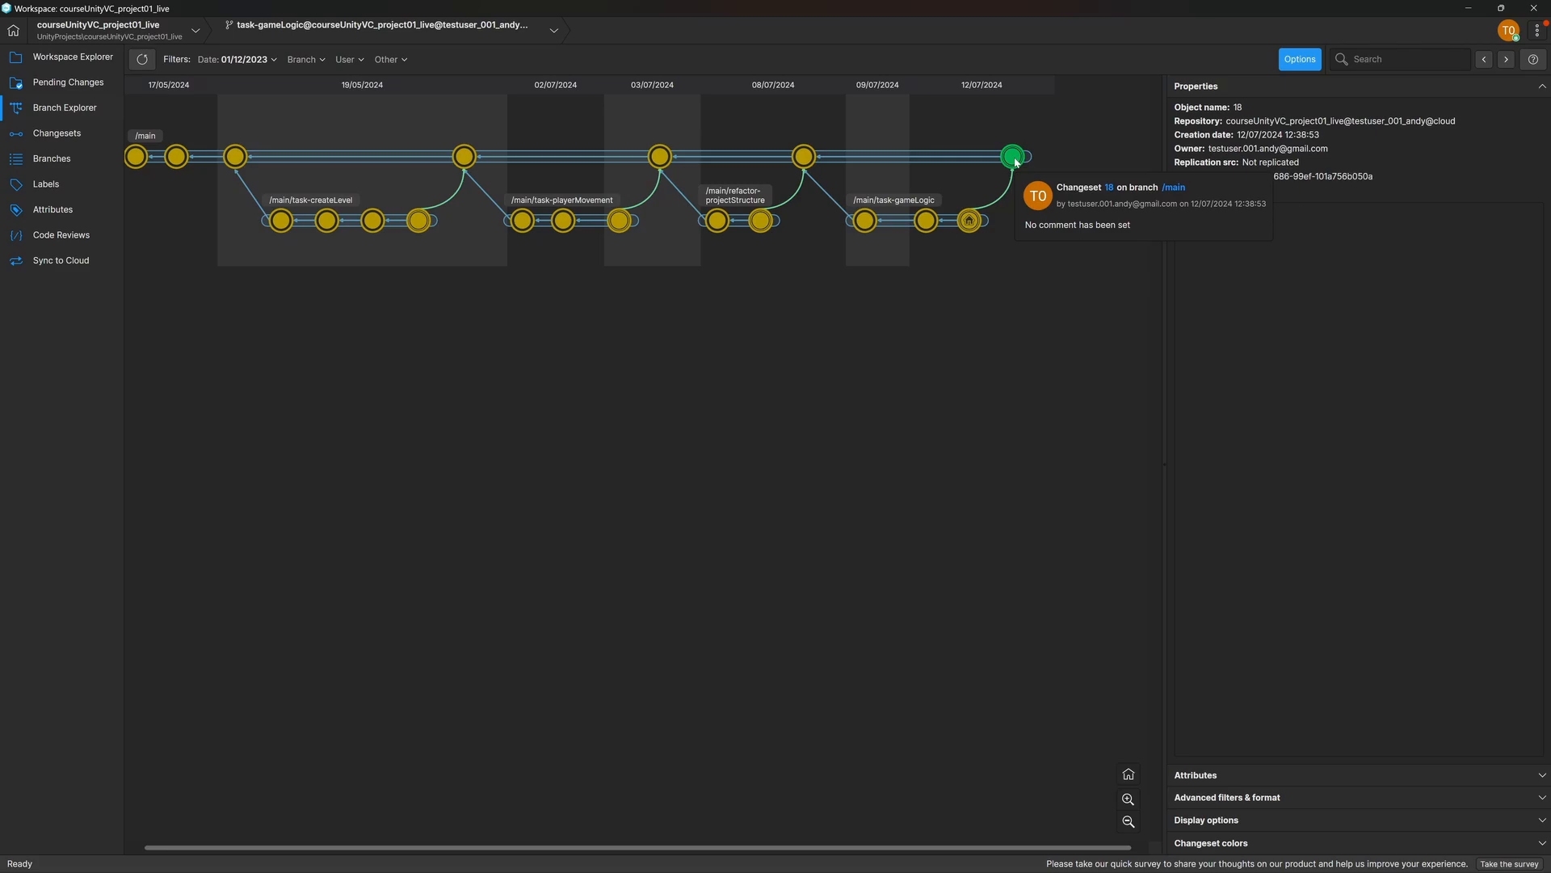
{"action": "right_click", "coordinate": [1015, 163]}
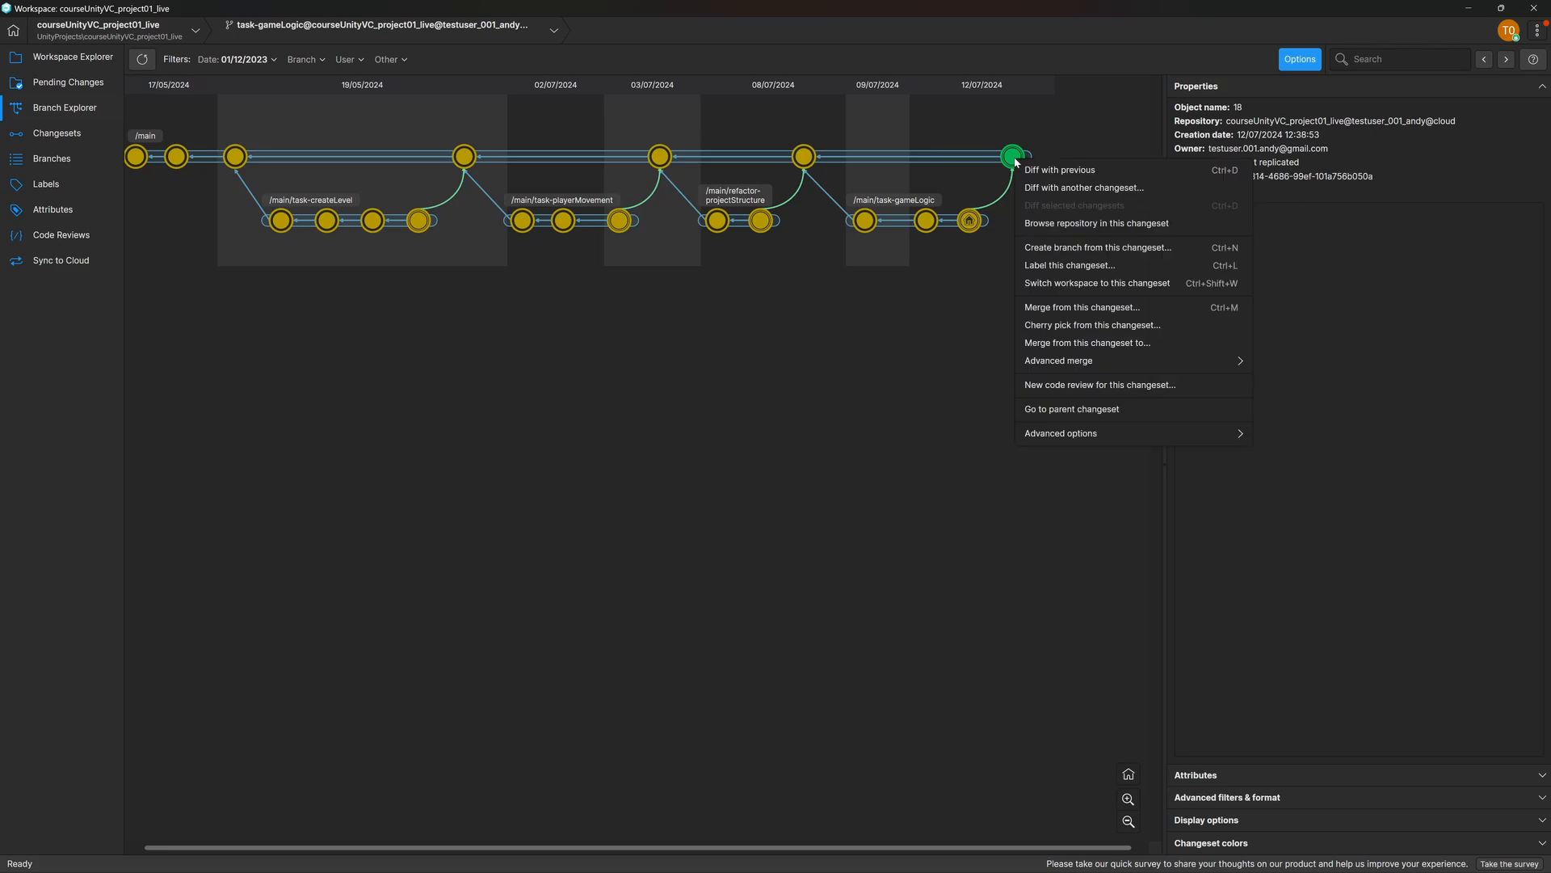
{"action": "left_click", "coordinate": [1176, 285]}
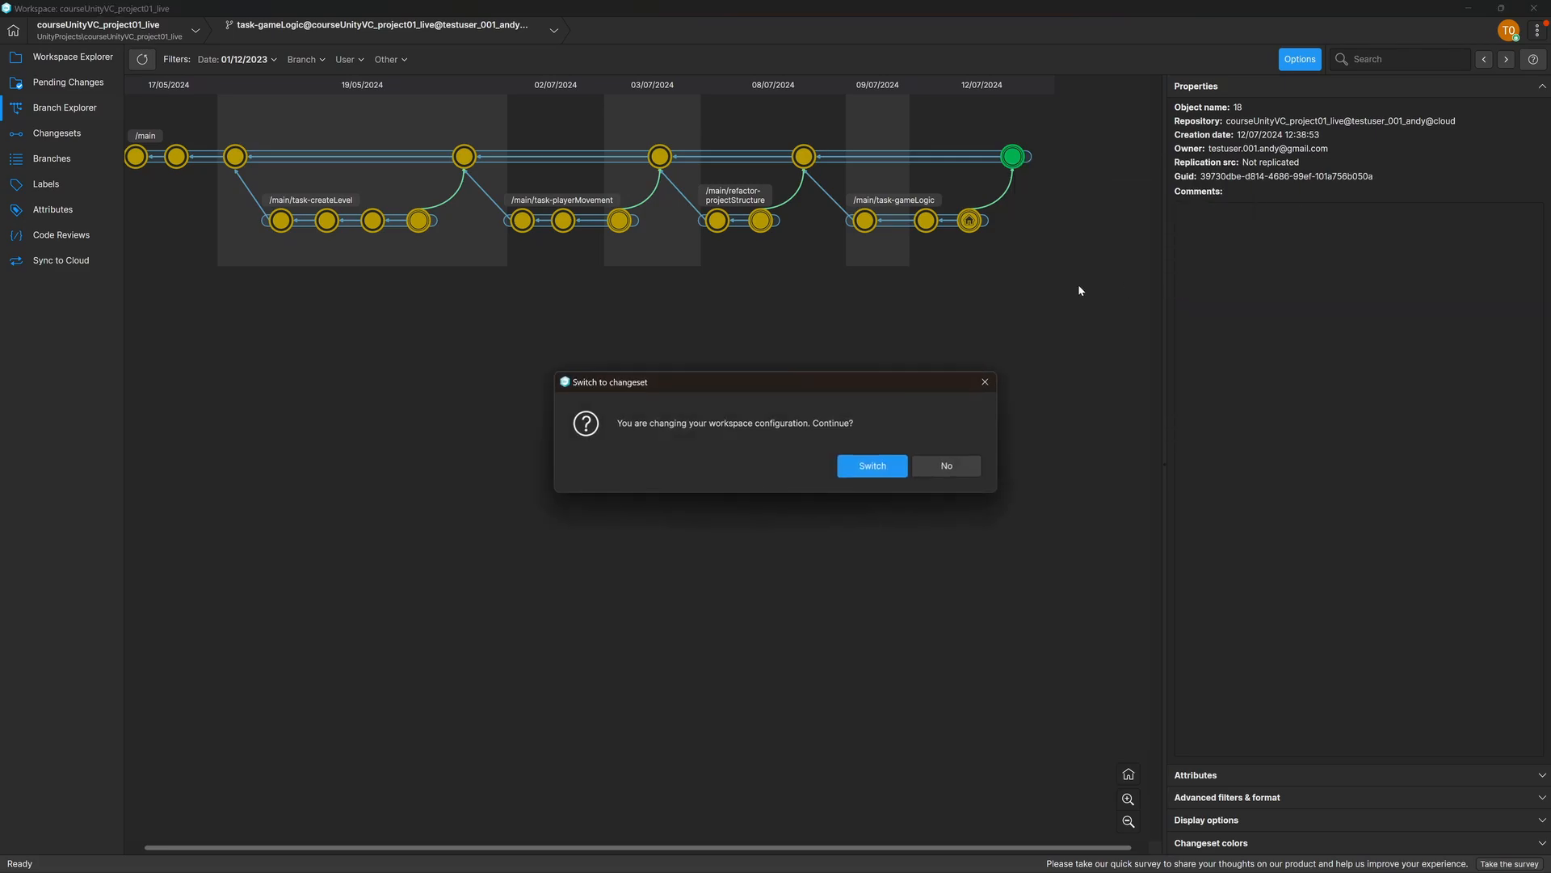
{"action": "left_click", "coordinate": [888, 465]}
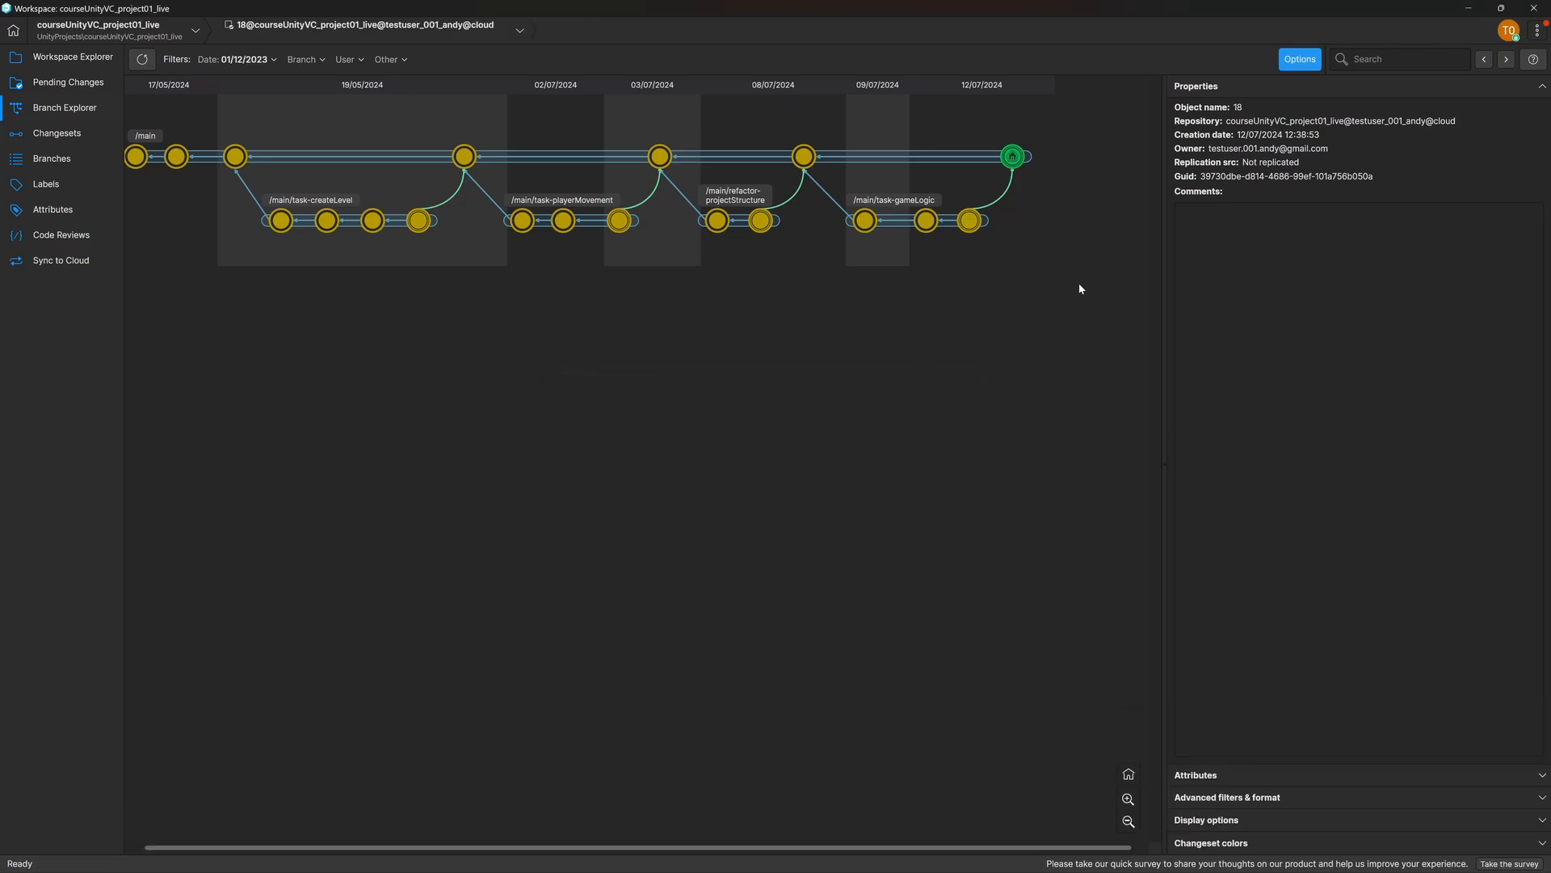